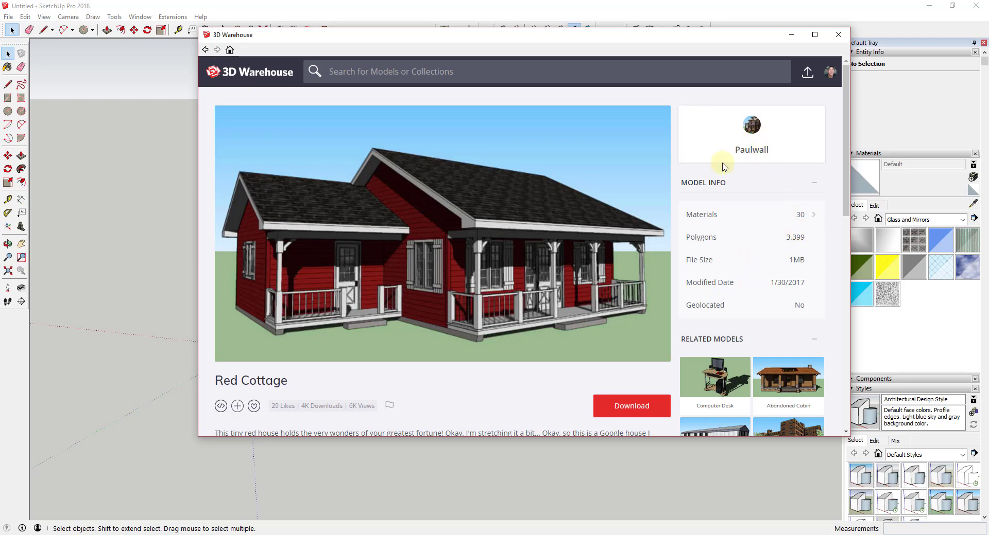
Download the Red Cottage model from its 3D Warehouse page
{"action": "mouse_move", "coordinate": [339, 340]}
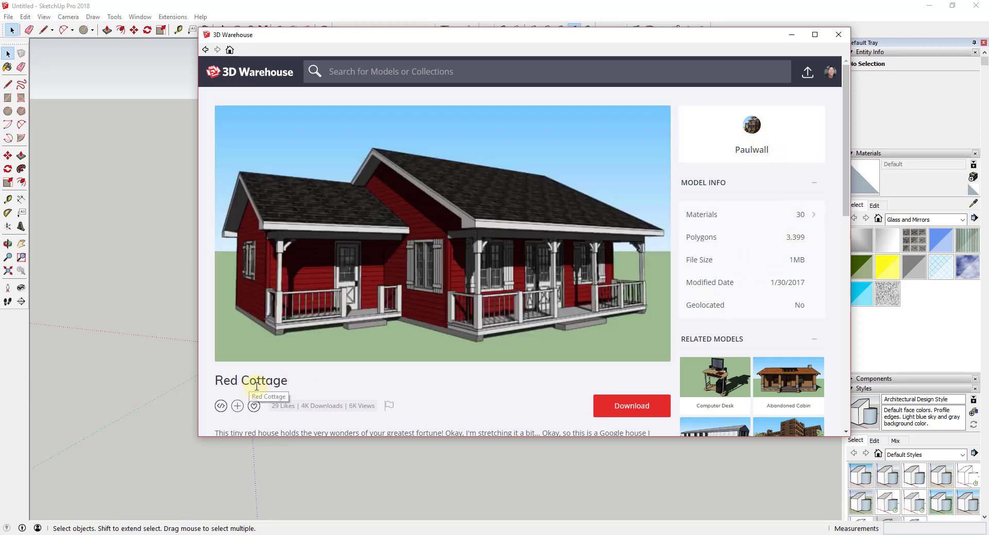
{"action": "mouse_move", "coordinate": [554, 326]}
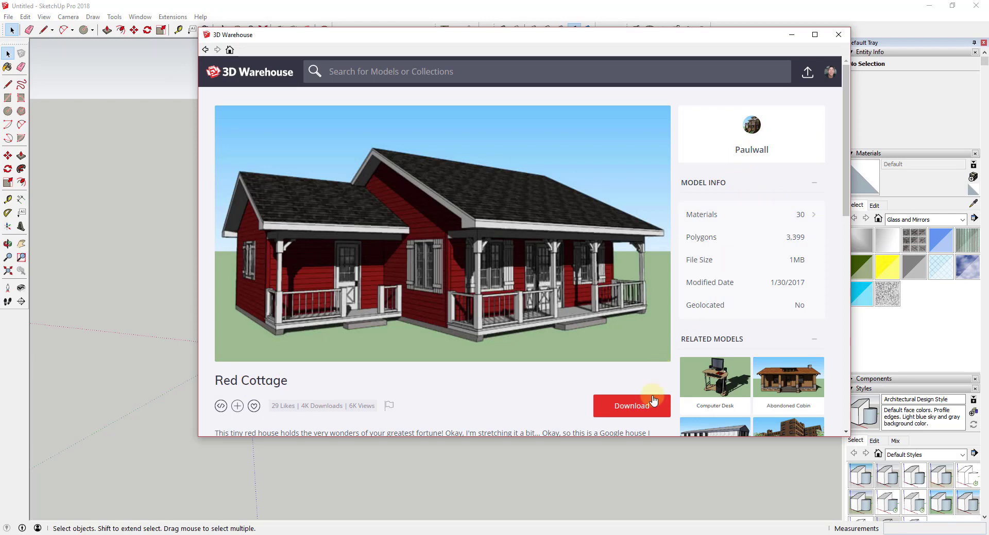
{"action": "left_click", "coordinate": [632, 407]}
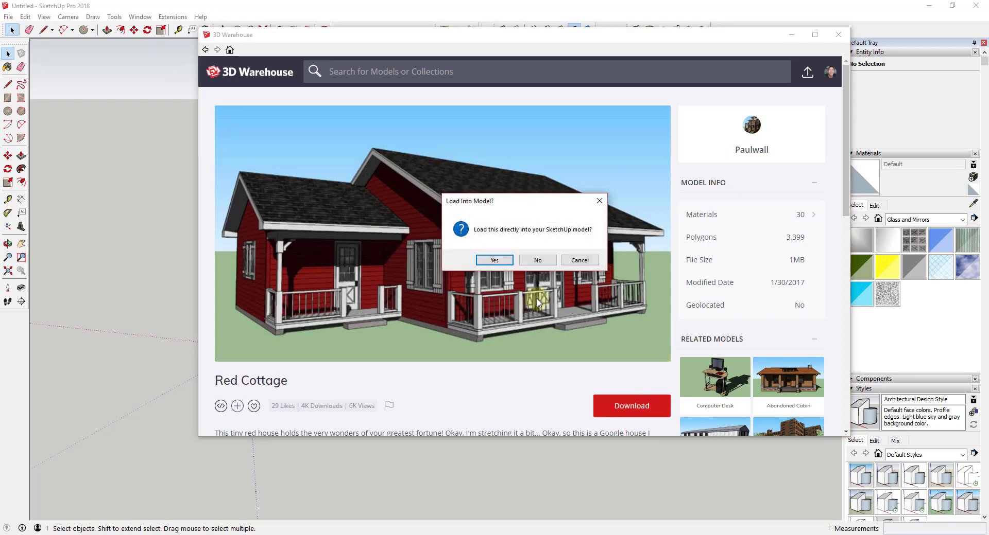
Load the Red Cottage directly into the model and place it at the origin
{"action": "left_click", "coordinate": [494, 260]}
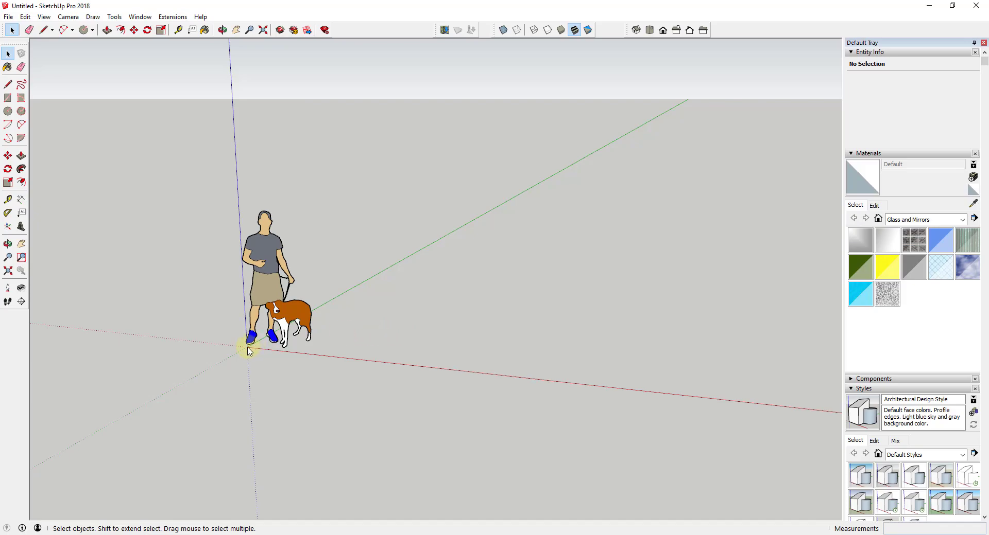
{"action": "left_click", "coordinate": [249, 349]}
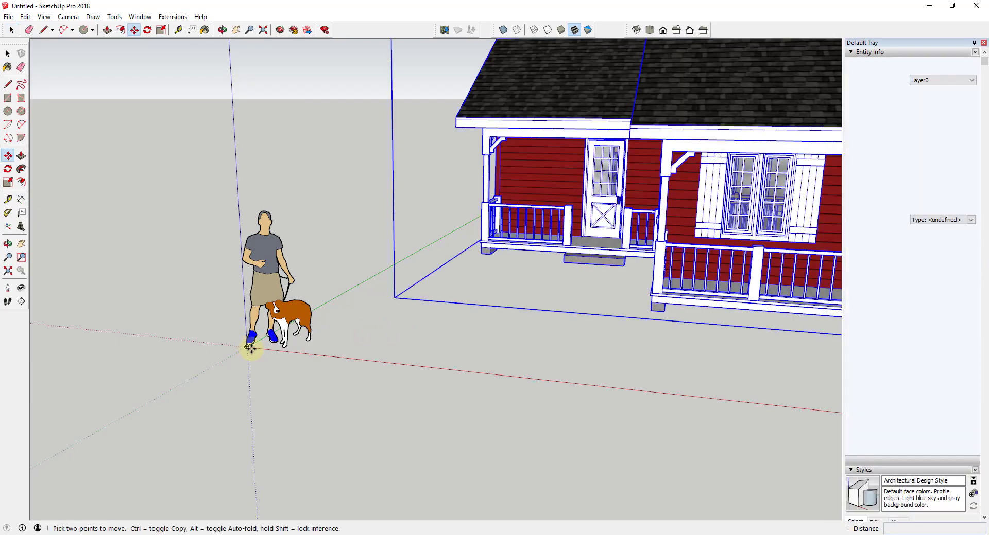
{"action": "scroll", "coordinate": [331, 335], "scroll_direction": "down", "scroll_amount": 5}
{"action": "middle_click_drag", "start_coordinate": [331, 335], "coordinate": [374, 283]}
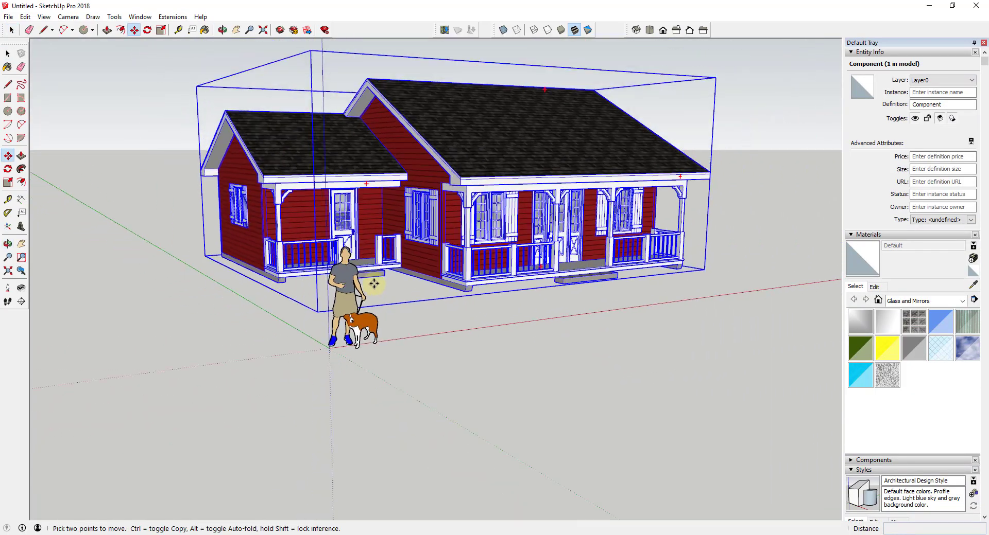
{"action": "scroll", "coordinate": [402, 199], "scroll_direction": "up", "scroll_amount": 2}
{"action": "scroll", "coordinate": [402, 198], "scroll_direction": "down", "scroll_amount": 2}
Erase the scale person-and-dog figure with the Eraser
{"action": "key", "text": "e"}
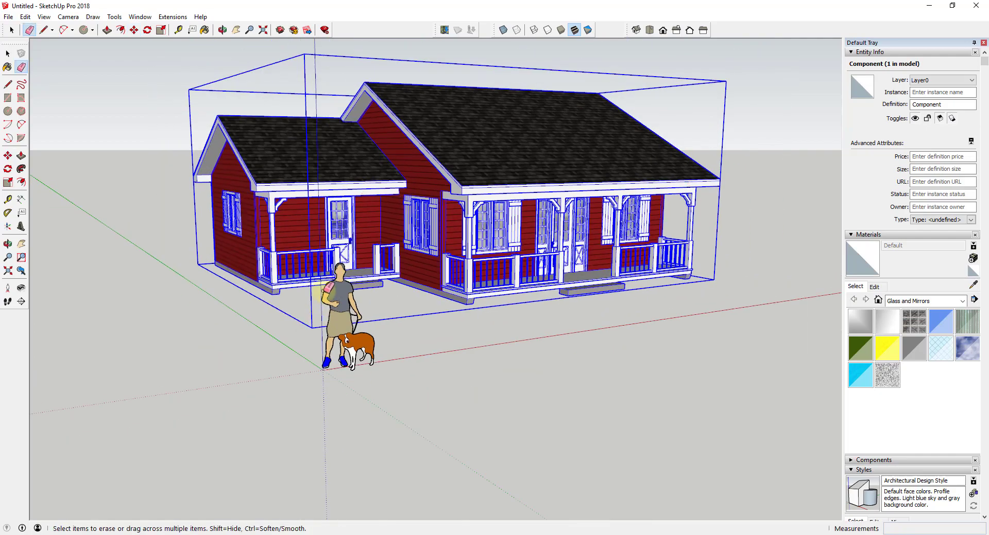
{"action": "left_click", "coordinate": [324, 291]}
{"action": "scroll", "coordinate": [433, 313], "scroll_direction": "up", "scroll_amount": 2}
{"action": "key", "text": "space"}
{"action": "scroll", "coordinate": [486, 220], "scroll_direction": "down", "scroll_amount": 2}
{"action": "scroll", "coordinate": [479, 220], "scroll_direction": "up", "scroll_amount": 3}
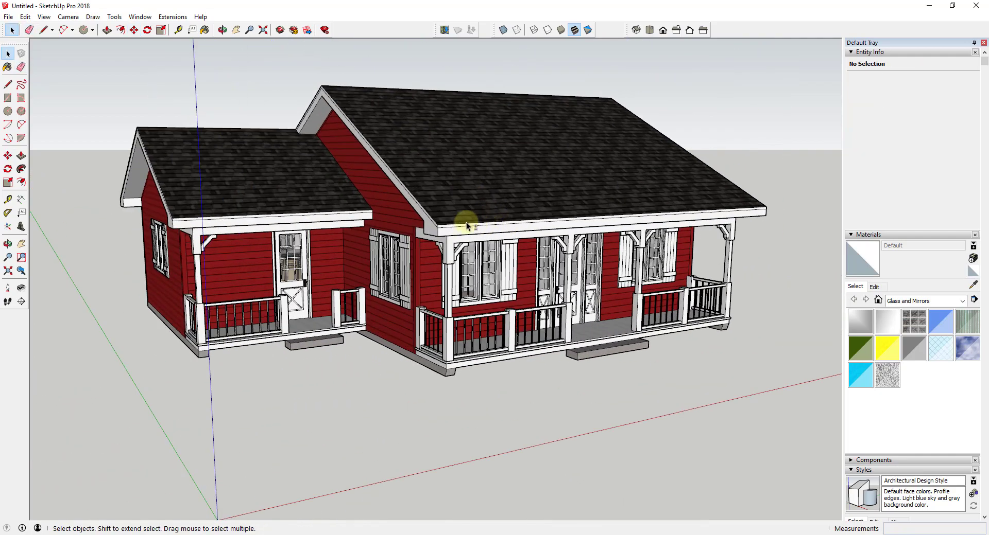
Orbit so the cottage's front porch and side wall face the viewer
{"action": "middle_click_drag", "start_coordinate": [466, 226], "coordinate": [486, 220]}
{"action": "scroll", "coordinate": [452, 227], "scroll_direction": "up", "scroll_amount": 1}
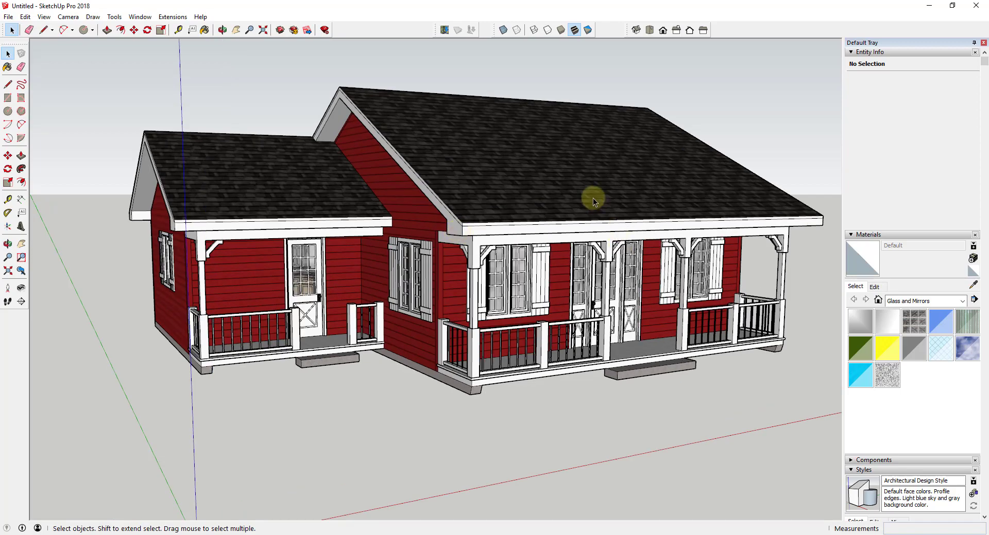
{"action": "middle_click_drag", "start_coordinate": [593, 201], "coordinate": [600, 256]}
{"action": "scroll", "coordinate": [600, 256], "scroll_direction": "up", "scroll_amount": 3}
{"action": "scroll", "coordinate": [601, 275], "scroll_direction": "down", "scroll_amount": 2}
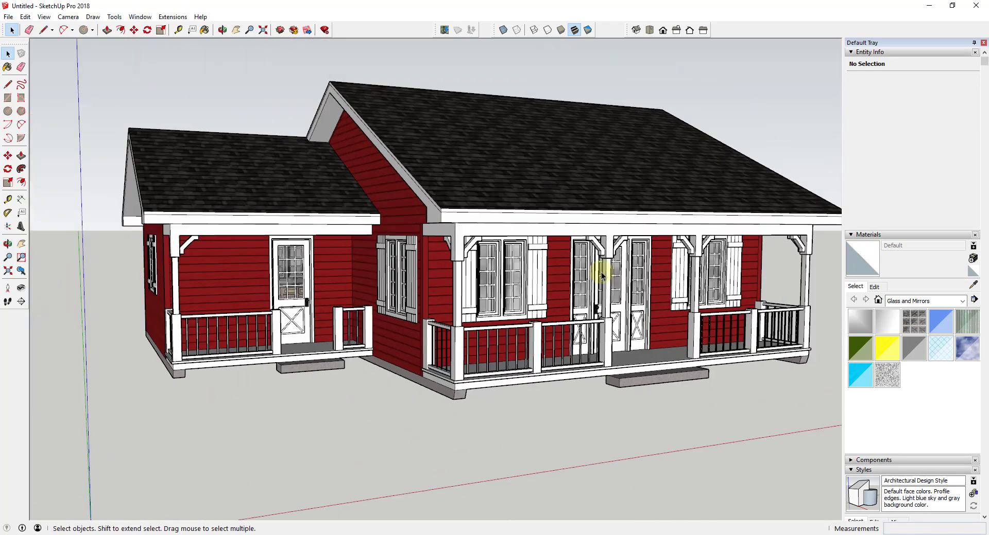
{"action": "scroll", "coordinate": [601, 275], "scroll_direction": "down", "scroll_amount": 2}
{"action": "mouse_move", "coordinate": [669, 261]}
{"action": "middle_mouse_down"}
{"action": "mouse_move", "coordinate": [342, 287]}
{"action": "mouse_move", "coordinate": [384, 259]}
{"action": "mouse_move", "coordinate": [664, 217]}
{"action": "mouse_move", "coordinate": [677, 269]}
{"action": "mouse_move", "coordinate": [625, 288]}
{"action": "mouse_move", "coordinate": [663, 257]}
{"action": "middle_mouse_up"}
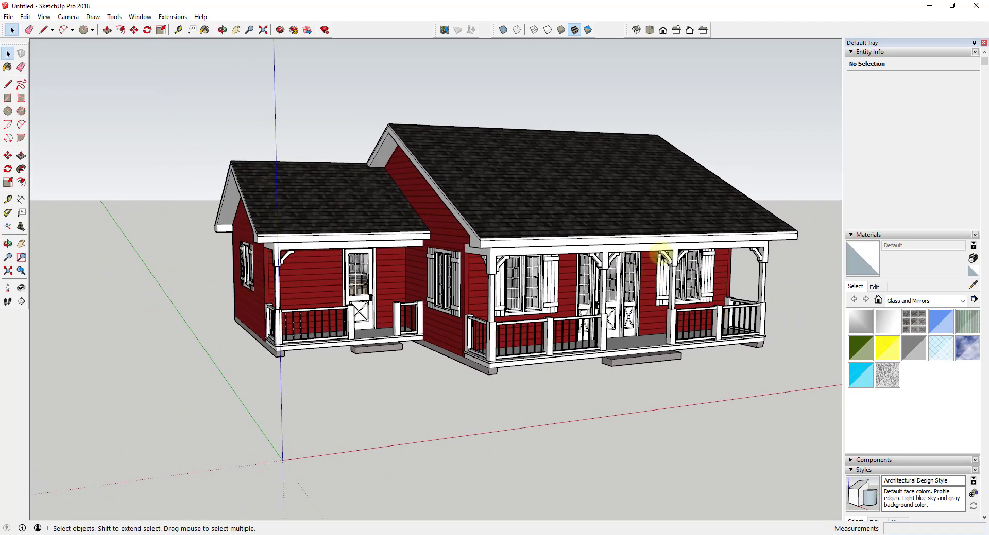
Enable the V-Ray for SketchUp toolbar
{"action": "right_click", "coordinate": [734, 32]}
{"action": "left_click", "coordinate": [770, 318]}
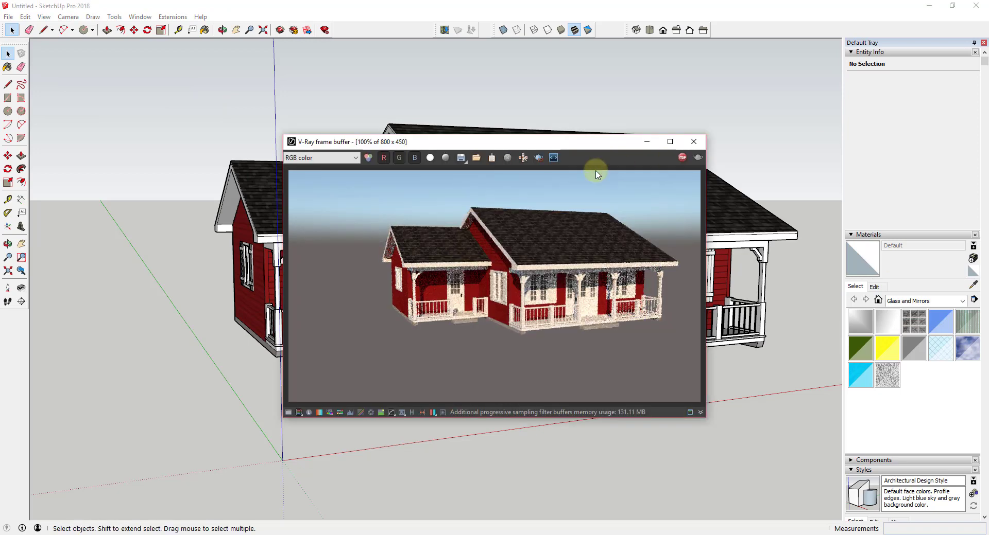
{"action": "scroll", "coordinate": [753, 234], "scroll_direction": "up", "scroll_amount": 8}
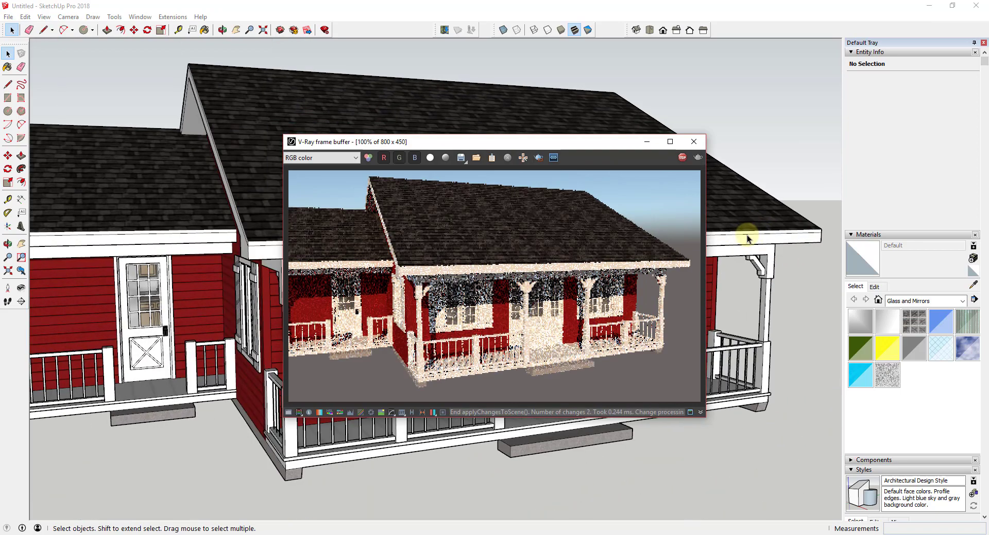
{"action": "scroll", "coordinate": [751, 231], "scroll_direction": "down", "scroll_amount": 3}
Orbit the cottage during the V-Ray interactive render, and move the frame buffer top-right
{"action": "middle_click_drag", "start_coordinate": [751, 230], "coordinate": [763, 250]}
{"action": "key", "text": "space"}
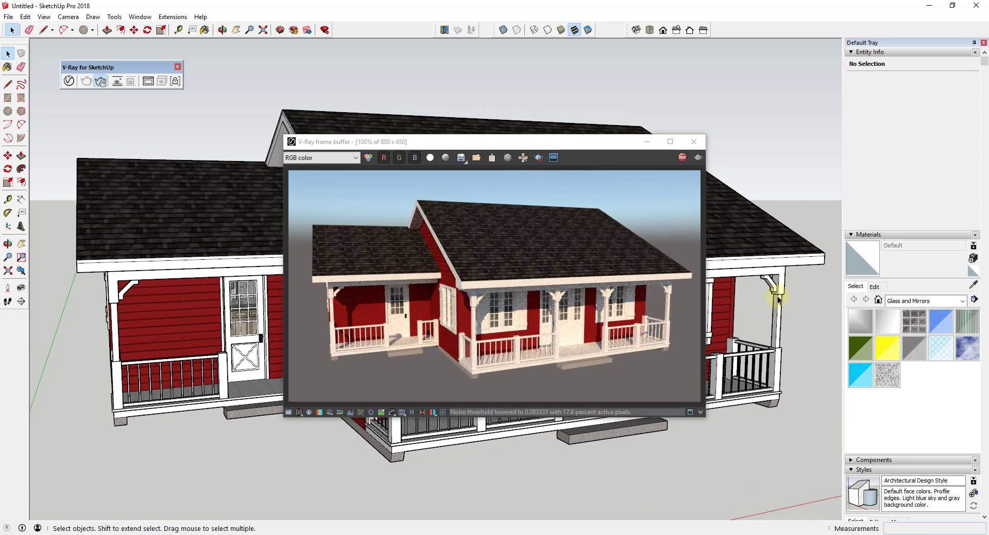
{"action": "mouse_move", "coordinate": [779, 289]}
{"action": "middle_mouse_down"}
{"action": "mouse_move", "coordinate": [769, 282]}
{"action": "mouse_move", "coordinate": [804, 270]}
{"action": "middle_mouse_up"}
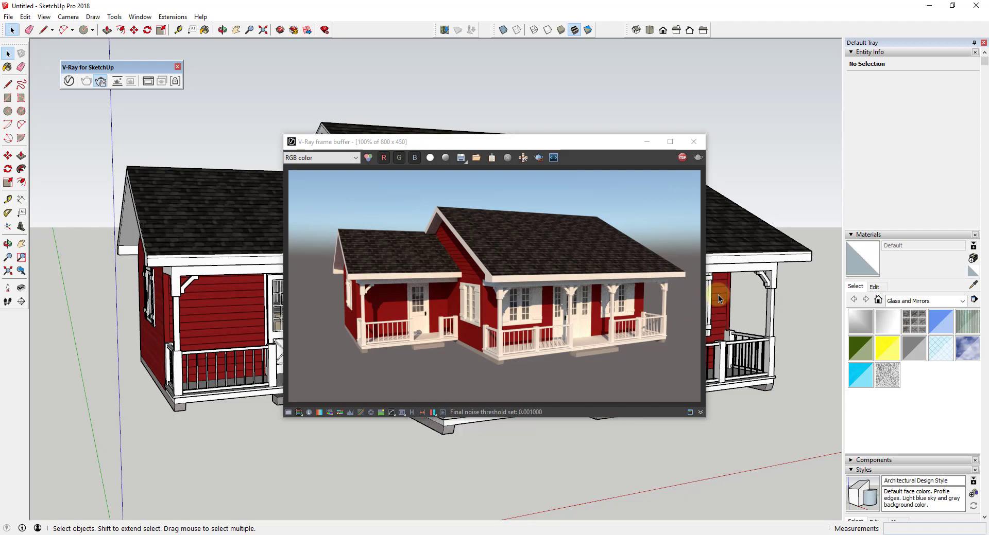
{"action": "mouse_move", "coordinate": [772, 276]}
{"action": "middle_mouse_down"}
{"action": "mouse_move", "coordinate": [740, 290]}
{"action": "mouse_move", "coordinate": [762, 283]}
{"action": "middle_mouse_up"}
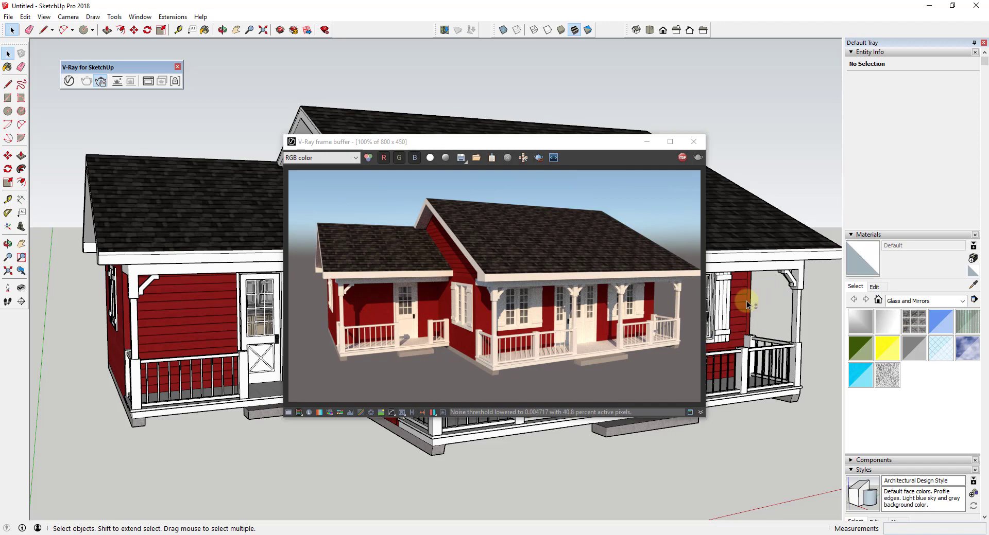
{"action": "middle_click_drag", "start_coordinate": [748, 302], "coordinate": [736, 303]}
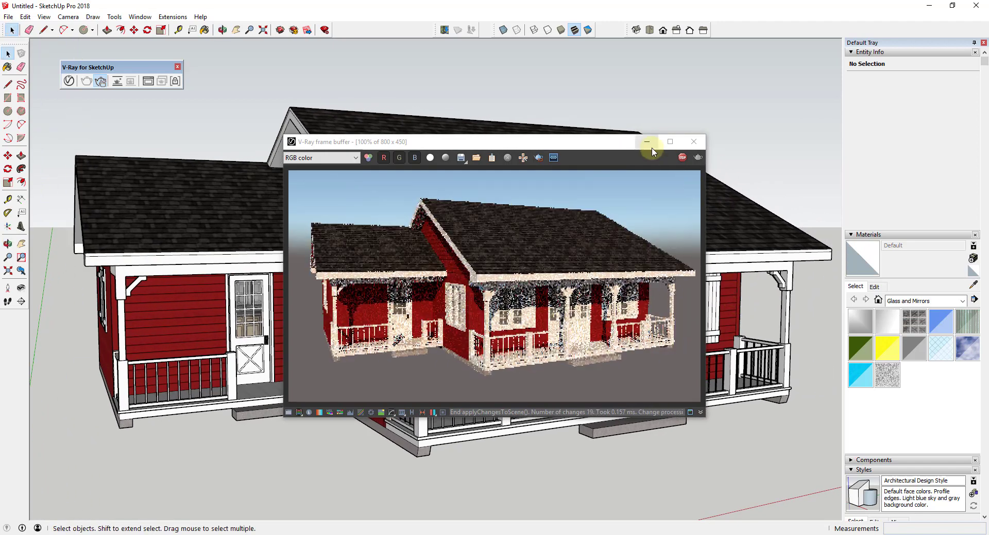
{"action": "mouse_move", "coordinate": [609, 138]}
{"action": "left_mouse_down"}
{"action": "mouse_move", "coordinate": [865, 26]}
{"action": "mouse_move", "coordinate": [867, 15]}
{"action": "left_mouse_up"}
Select the cottage group and bring up its context menu
{"action": "left_click", "coordinate": [464, 224]}
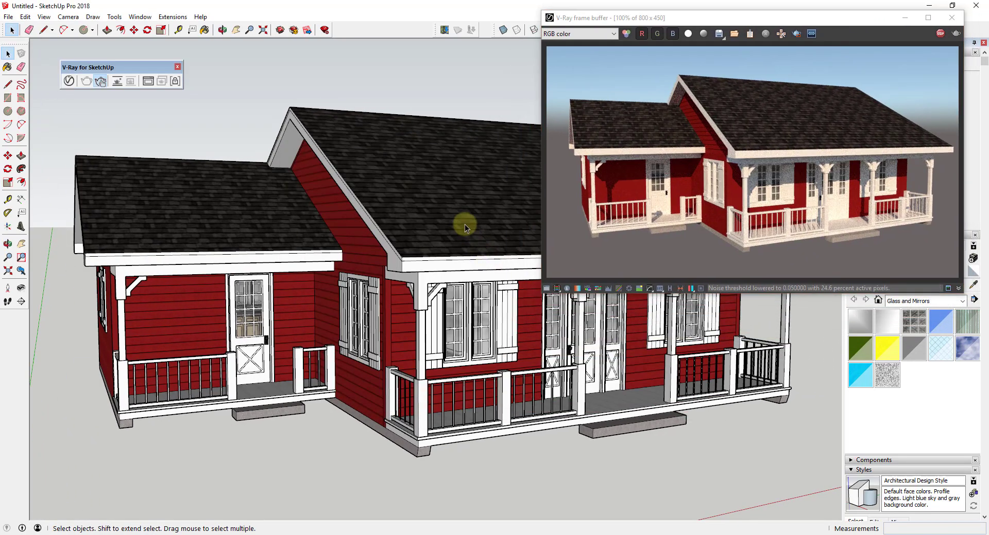
{"action": "scroll", "coordinate": [472, 221], "scroll_direction": "down", "scroll_amount": 3}
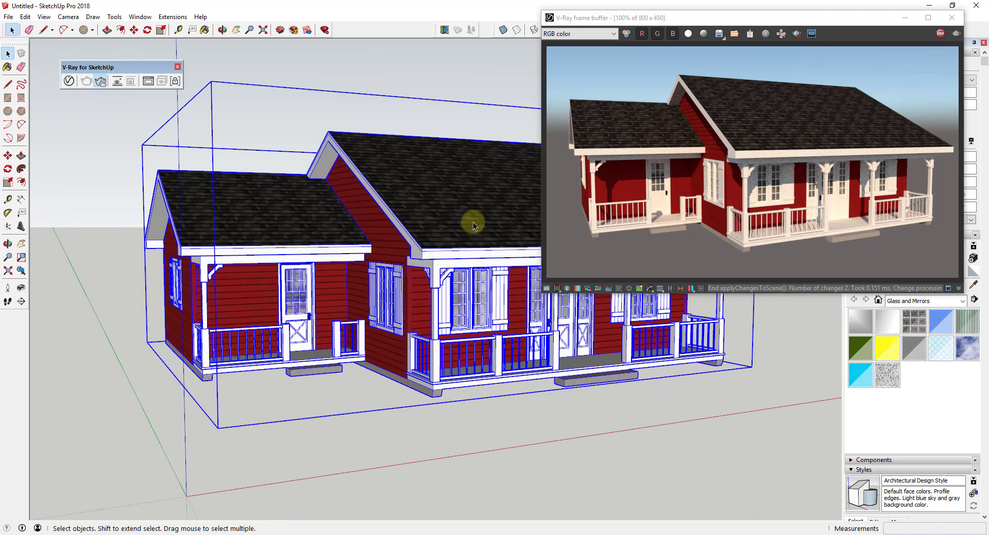
{"action": "scroll", "coordinate": [484, 211], "scroll_direction": "up", "scroll_amount": 3}
{"action": "right_click", "coordinate": [471, 214]}
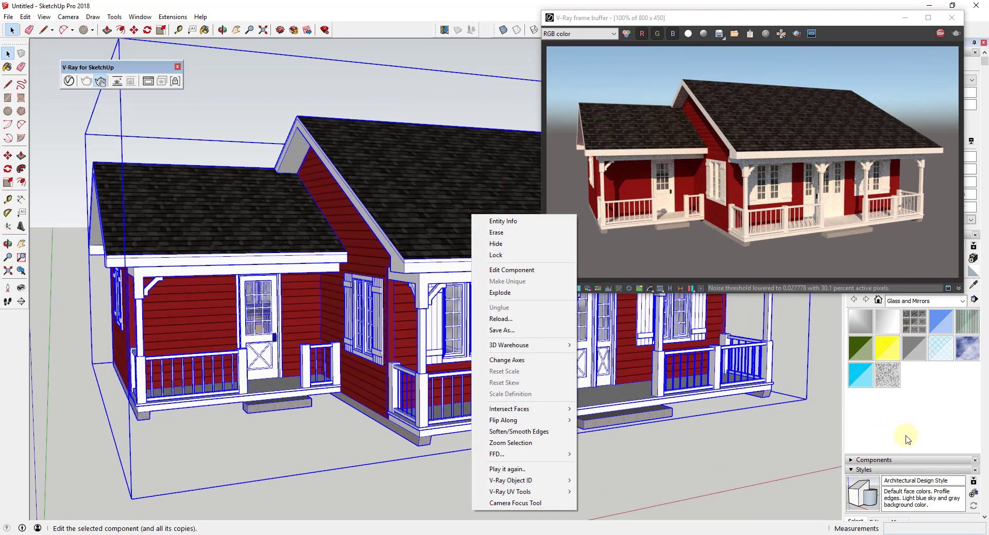
In the Outliner, select a DoorKnob part, then the whole cottage component
{"action": "left_click_drag", "start_coordinate": [880, 23], "coordinate": [710, 37]}
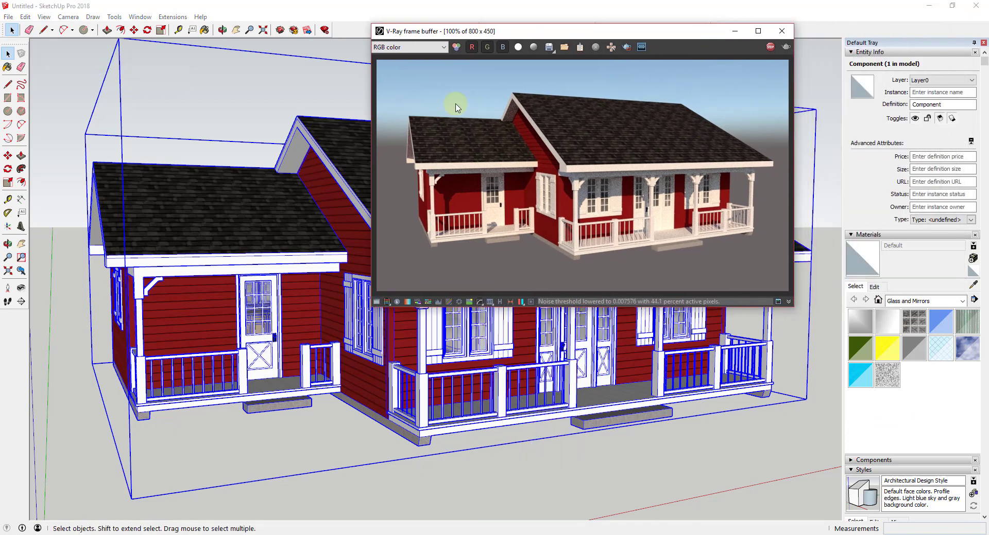
{"action": "scroll", "coordinate": [914, 437], "scroll_direction": "down", "scroll_amount": 4}
{"action": "scroll", "coordinate": [916, 438], "scroll_direction": "down", "scroll_amount": 10}
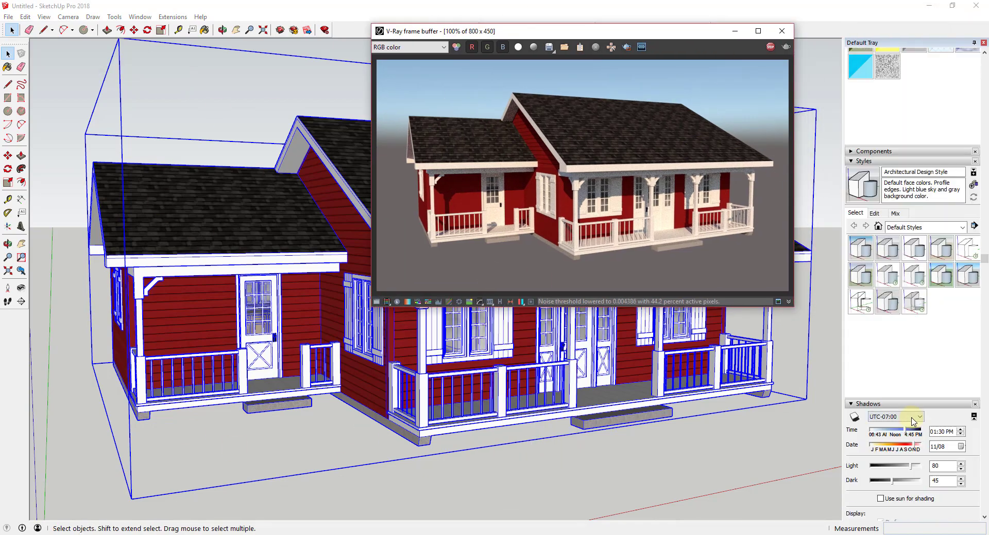
{"action": "scroll", "coordinate": [924, 397], "scroll_direction": "up", "scroll_amount": 2}
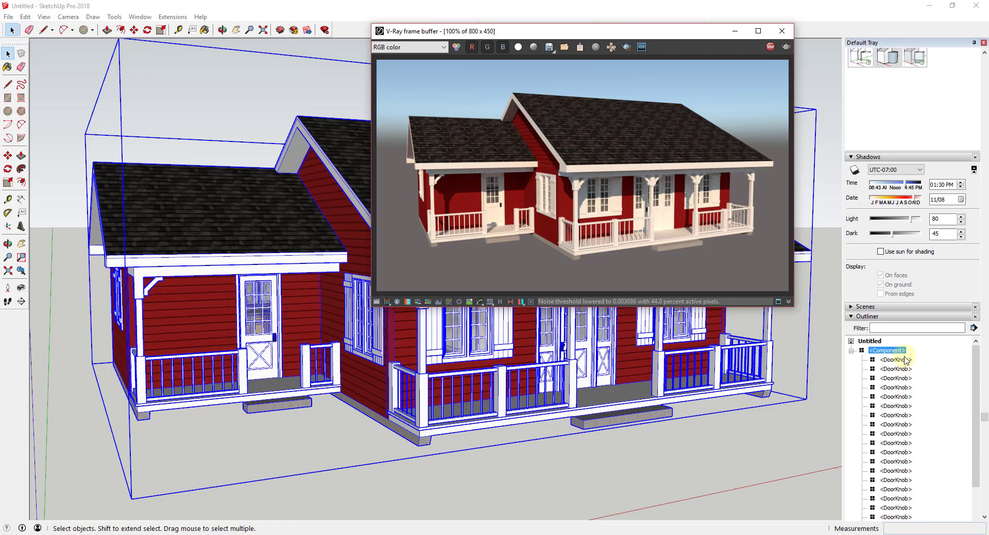
{"action": "scroll", "coordinate": [896, 363], "scroll_direction": "down", "scroll_amount": 5}
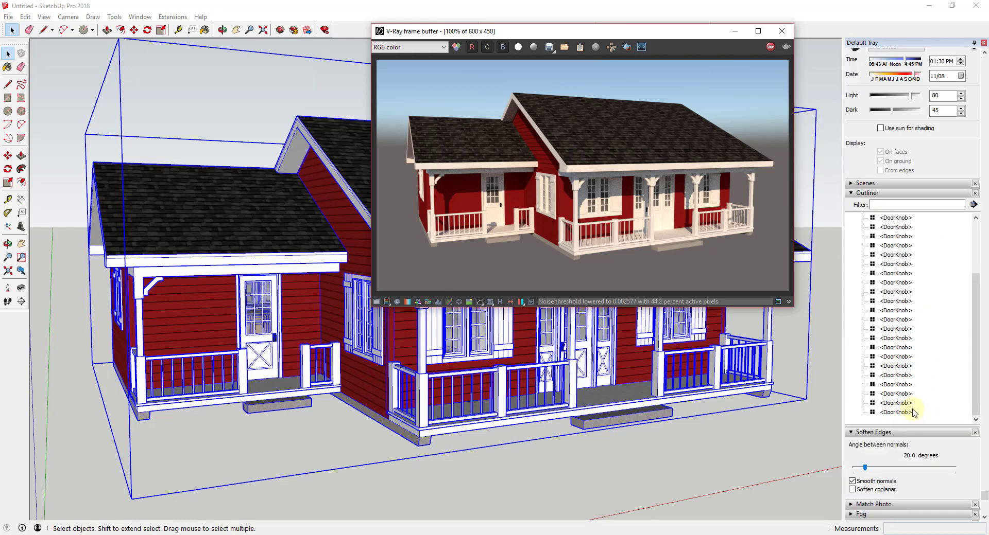
{"action": "left_click", "coordinate": [897, 412]}
{"action": "scroll", "coordinate": [875, 276], "scroll_direction": "up", "scroll_amount": 8}
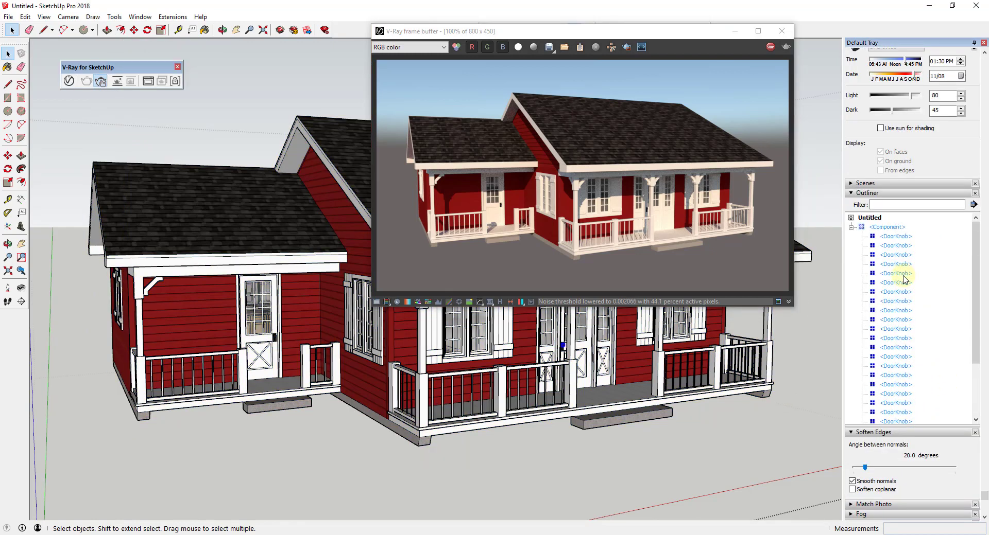
{"action": "left_click", "coordinate": [877, 289]}
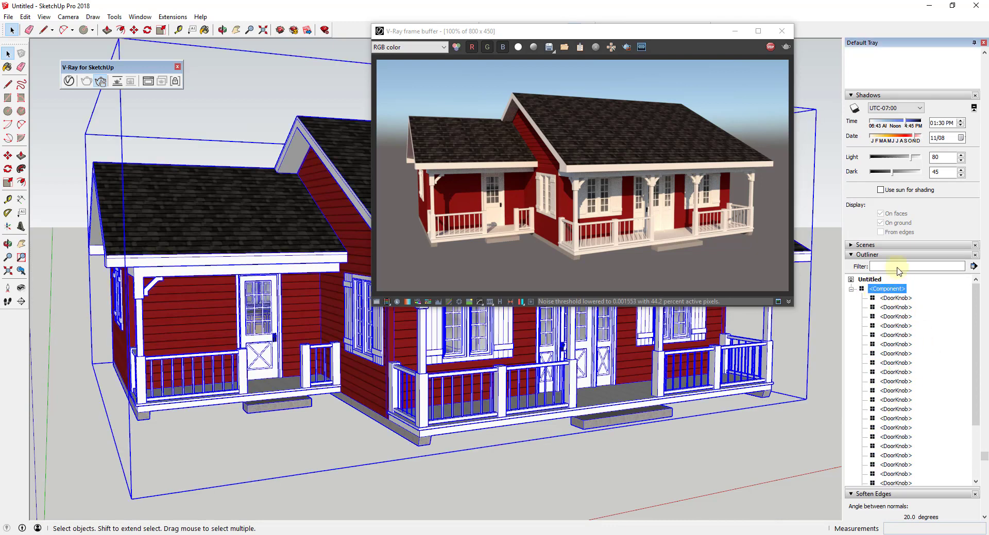
Stop the V-Ray interactive render and close the frame buffer
{"action": "left_click", "coordinate": [769, 47]}
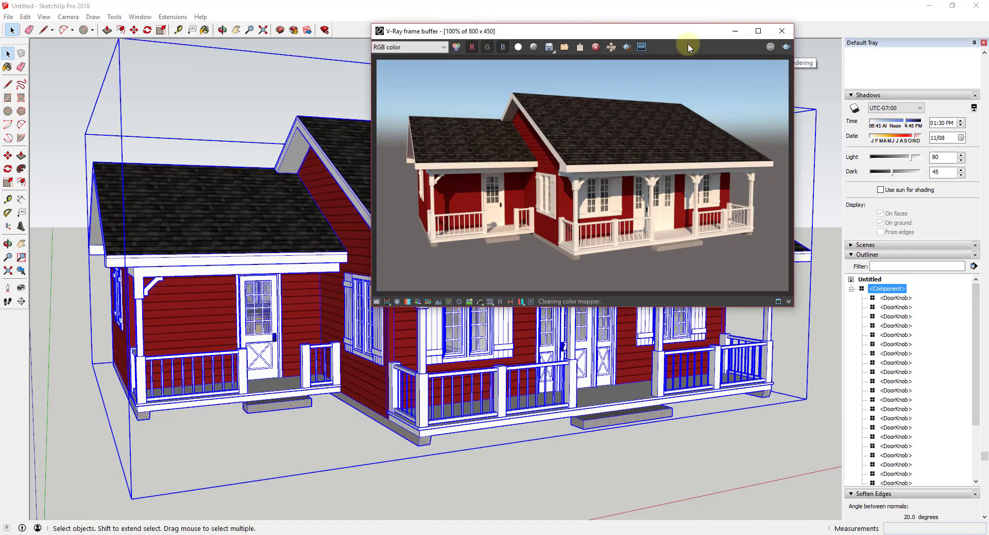
{"action": "left_click_drag", "start_coordinate": [647, 30], "coordinate": [733, 114]}
{"action": "left_click", "coordinate": [822, 115]}
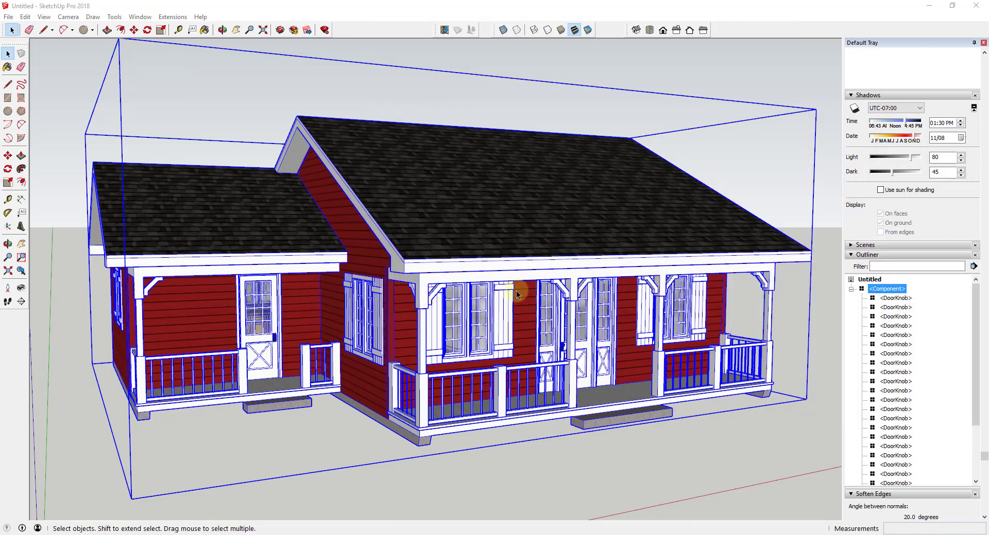
Explode the cottage component into its separate parts
{"action": "right_click", "coordinate": [509, 240]}
{"action": "left_click", "coordinate": [537, 317]}
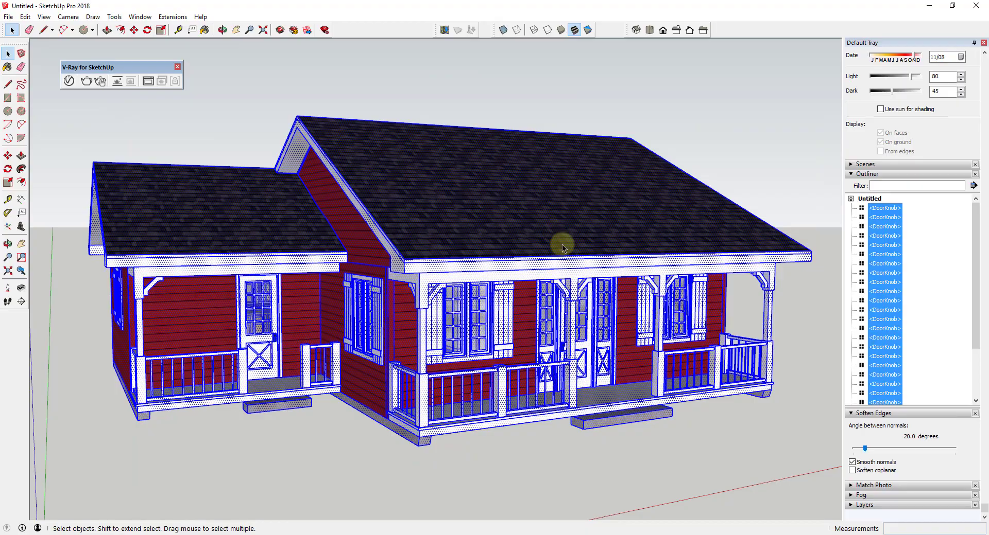
{"action": "key", "text": "ctrl+t"}
{"action": "mouse_move", "coordinate": [554, 203]}
{"action": "middle_mouse_down"}
{"action": "mouse_move", "coordinate": [487, 239]}
{"action": "mouse_move", "coordinate": [728, 320]}
{"action": "mouse_move", "coordinate": [814, 316]}
{"action": "mouse_move", "coordinate": [448, 265]}
{"action": "mouse_move", "coordinate": [569, 225]}
{"action": "mouse_move", "coordinate": [539, 126]}
{"action": "mouse_move", "coordinate": [547, 203]}
{"action": "middle_mouse_up"}
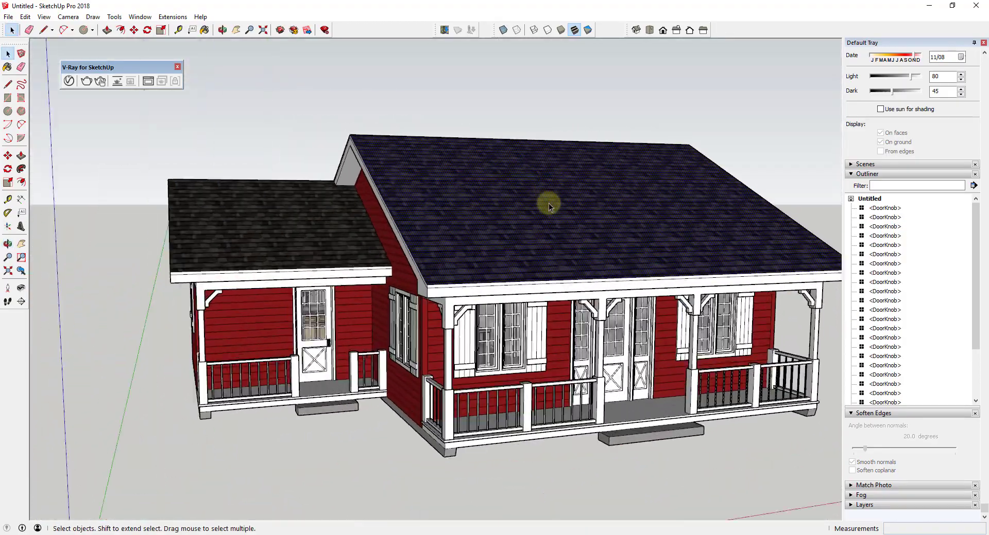
{"action": "left_click", "coordinate": [489, 297]}
Orbit around the exploded cottage to inspect it from several angles
{"action": "middle_click_drag", "start_coordinate": [448, 287], "coordinate": [499, 286]}
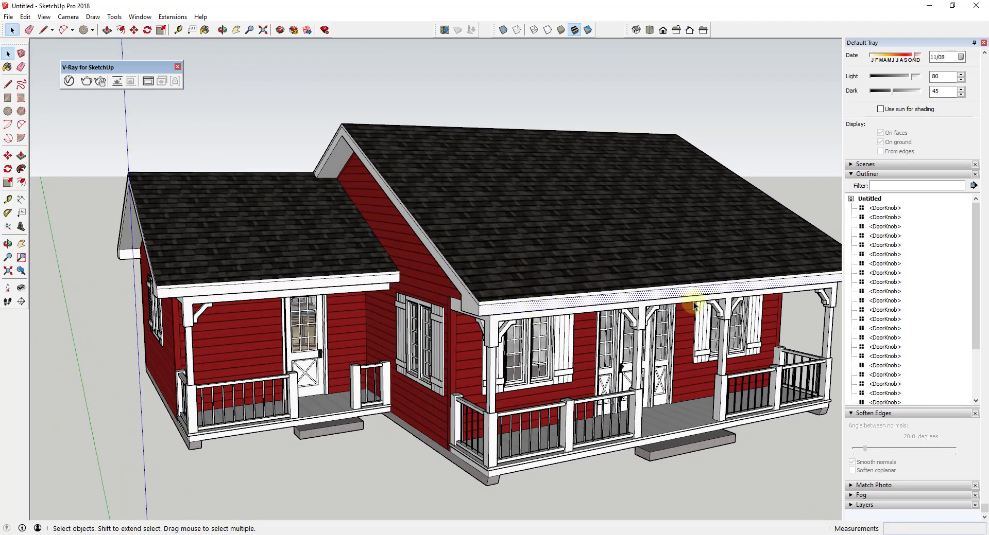
{"action": "middle_click_drag", "start_coordinate": [690, 308], "coordinate": [652, 246]}
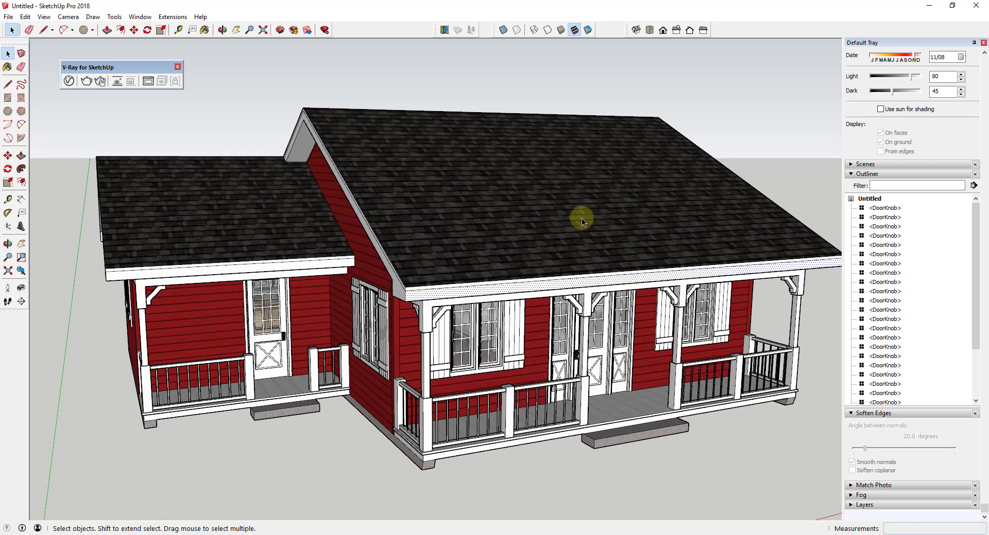
{"action": "middle_click_drag", "start_coordinate": [582, 218], "coordinate": [495, 224]}
{"action": "middle_click_drag", "start_coordinate": [446, 202], "coordinate": [474, 221]}
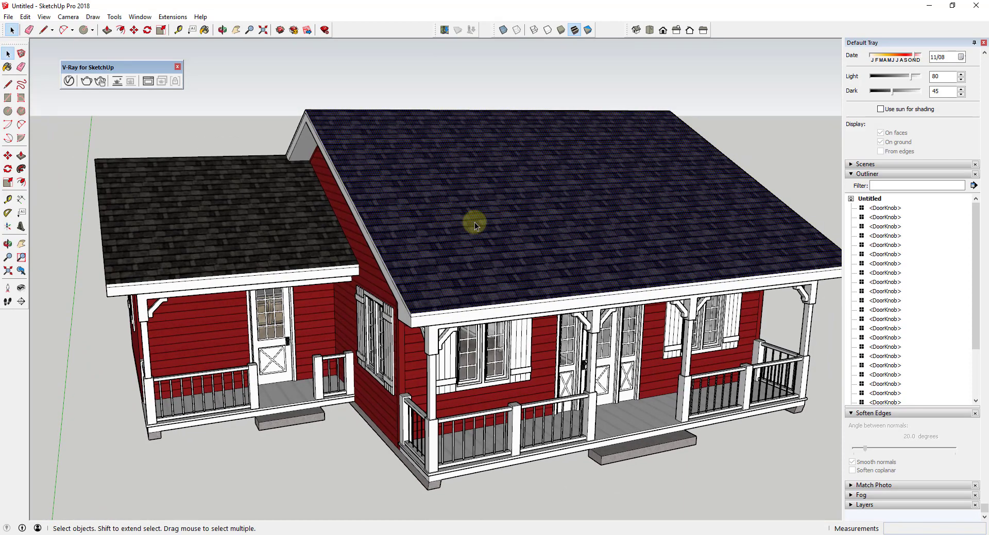
{"action": "middle_click_drag", "start_coordinate": [542, 213], "coordinate": [544, 209]}
{"action": "scroll", "coordinate": [902, 235], "scroll_direction": "up", "scroll_amount": 5}
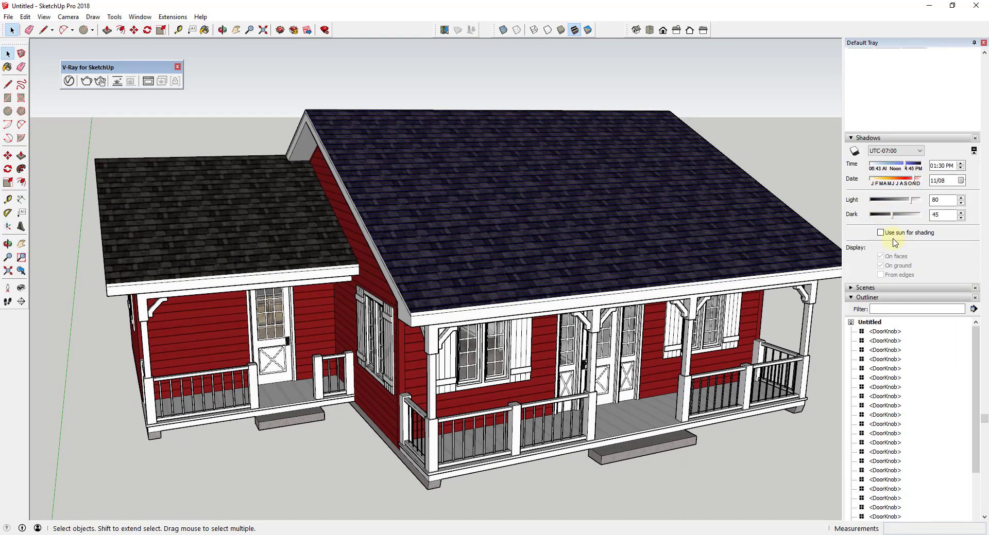
{"action": "scroll", "coordinate": [917, 375], "scroll_direction": "down", "scroll_amount": 5}
{"action": "scroll", "coordinate": [919, 386], "scroll_direction": "down", "scroll_amount": 3}
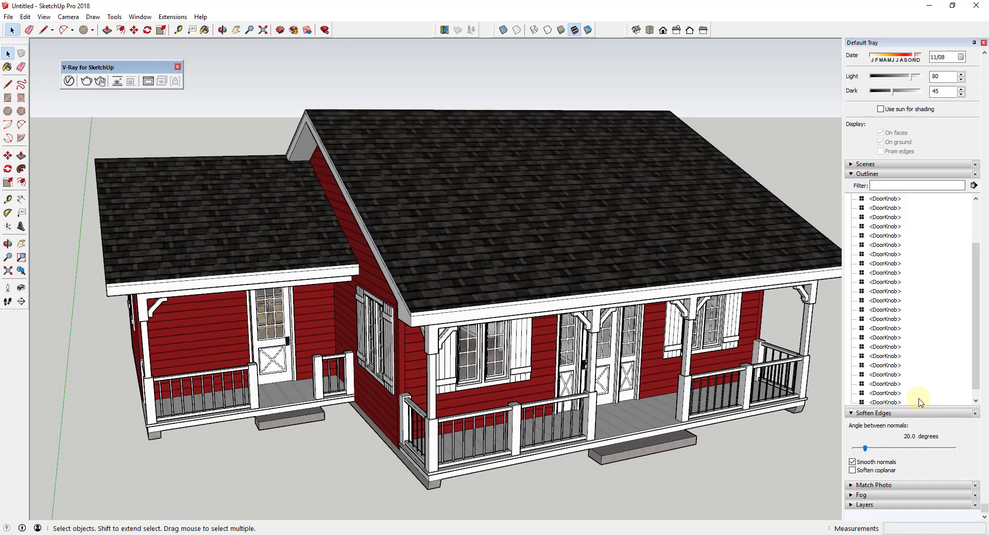
Group all the DoorKnob components together from the Outliner
{"action": "left_click", "coordinate": [897, 403], "text": "shift"}
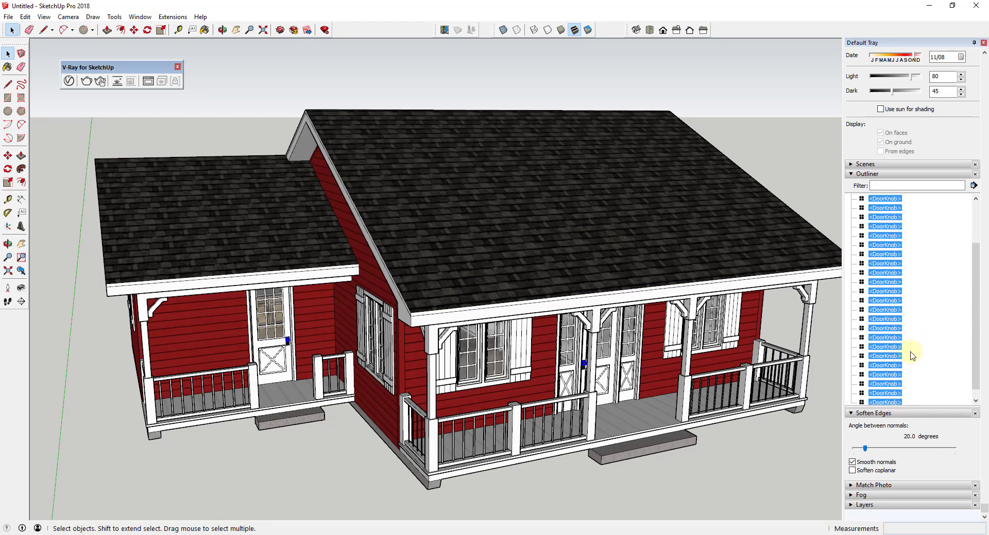
{"action": "scroll", "coordinate": [971, 379], "scroll_direction": "up", "scroll_amount": 5}
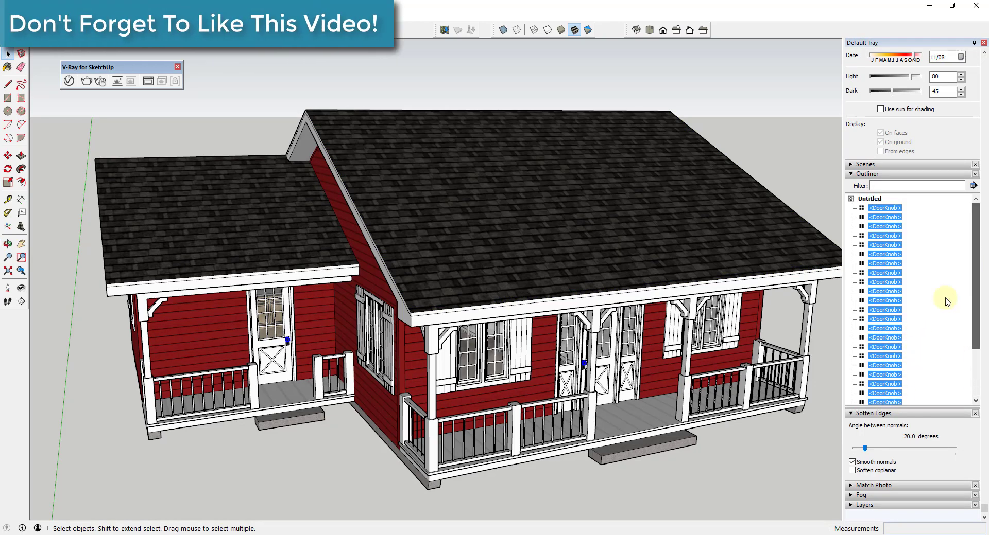
{"action": "right_click", "coordinate": [883, 235]}
{"action": "left_click", "coordinate": [919, 333]}
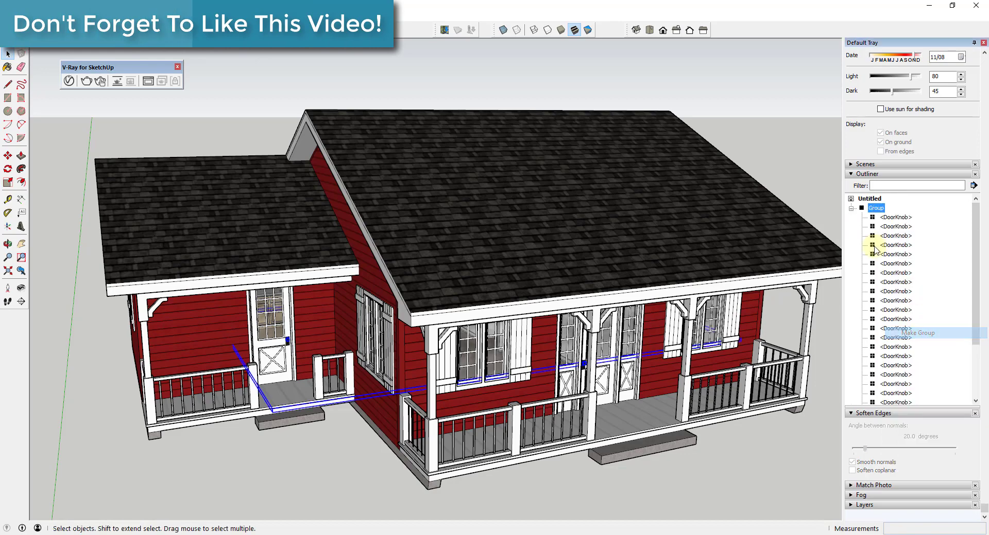
{"action": "left_click", "coordinate": [850, 208]}
Select all faces on the roof layer and make them a separate group
{"action": "middle_click_drag", "start_coordinate": [724, 170], "coordinate": [598, 204]}
{"action": "left_click", "coordinate": [656, 185]}
{"action": "right_click", "coordinate": [600, 187]}
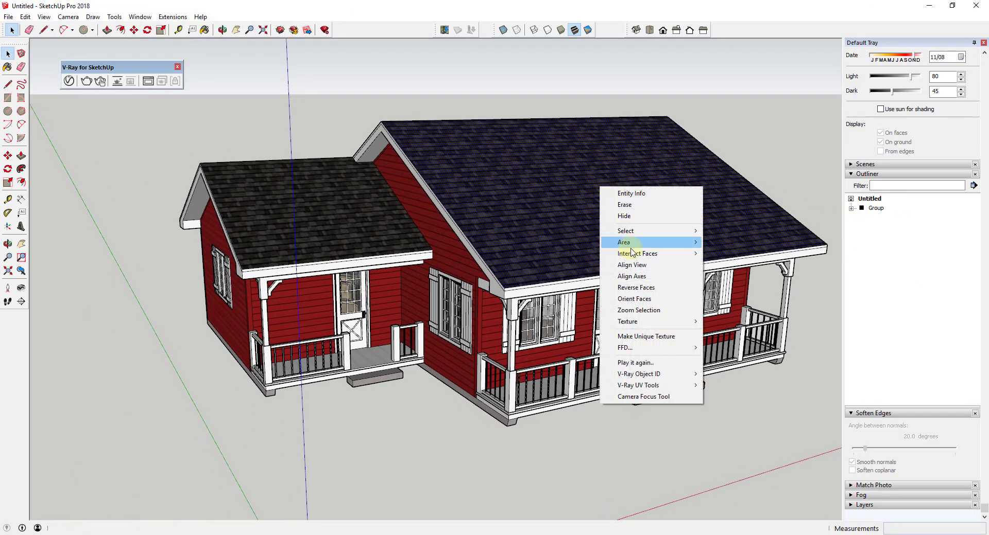
{"action": "mouse_move", "coordinate": [633, 231]}
{"action": "left_click", "coordinate": [721, 268]}
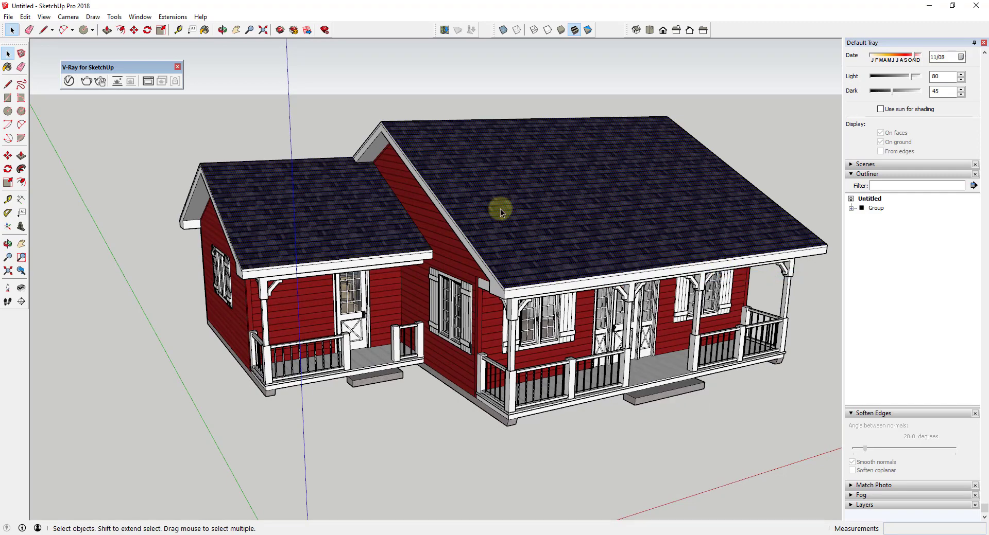
{"action": "right_click", "coordinate": [580, 181]}
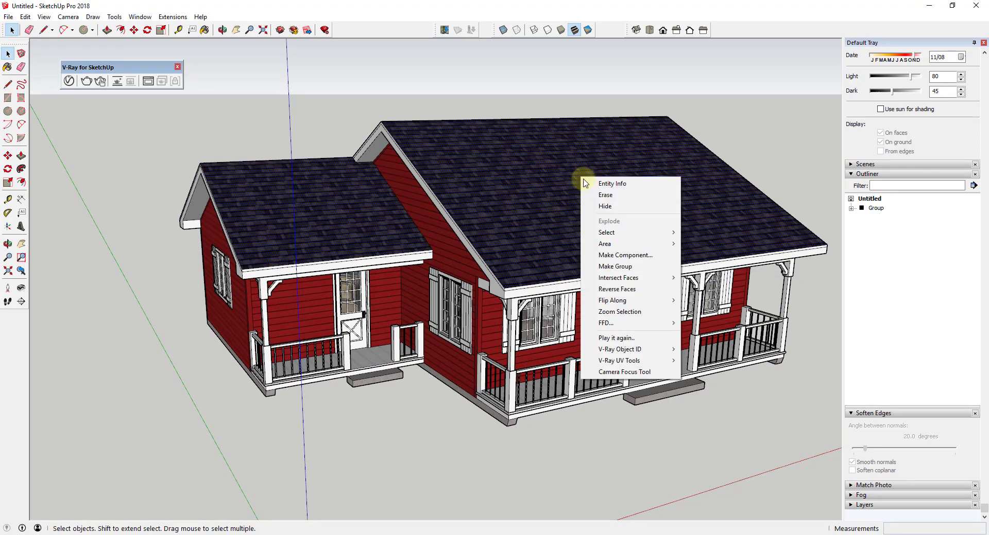
{"action": "left_click", "coordinate": [603, 266]}
{"action": "middle_click_drag", "start_coordinate": [607, 196], "coordinate": [615, 183]}
{"action": "scroll", "coordinate": [927, 155], "scroll_direction": "up", "scroll_amount": 5}
{"action": "scroll", "coordinate": [927, 155], "scroll_direction": "up", "scroll_amount": 5}
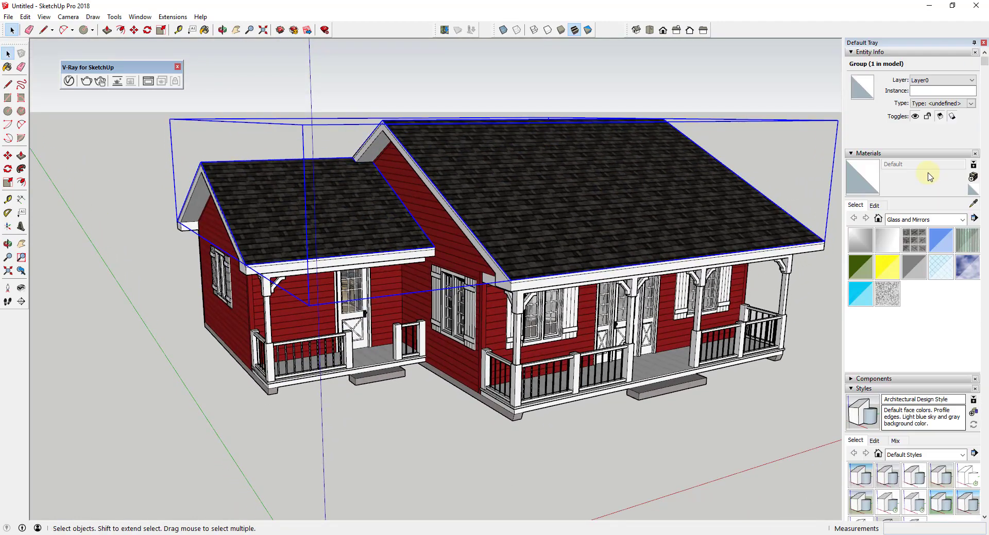
Paint the main and left roof sections inside the roof group with the Default material
{"action": "left_click", "coordinate": [856, 194]}
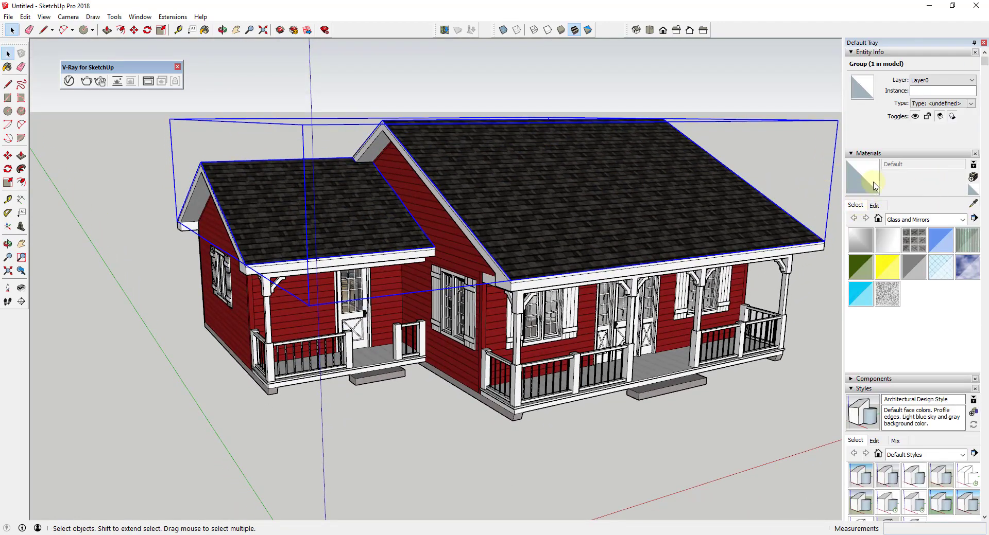
{"action": "left_click", "coordinate": [667, 194]}
{"action": "middle_click_drag", "start_coordinate": [524, 199], "coordinate": [596, 169]}
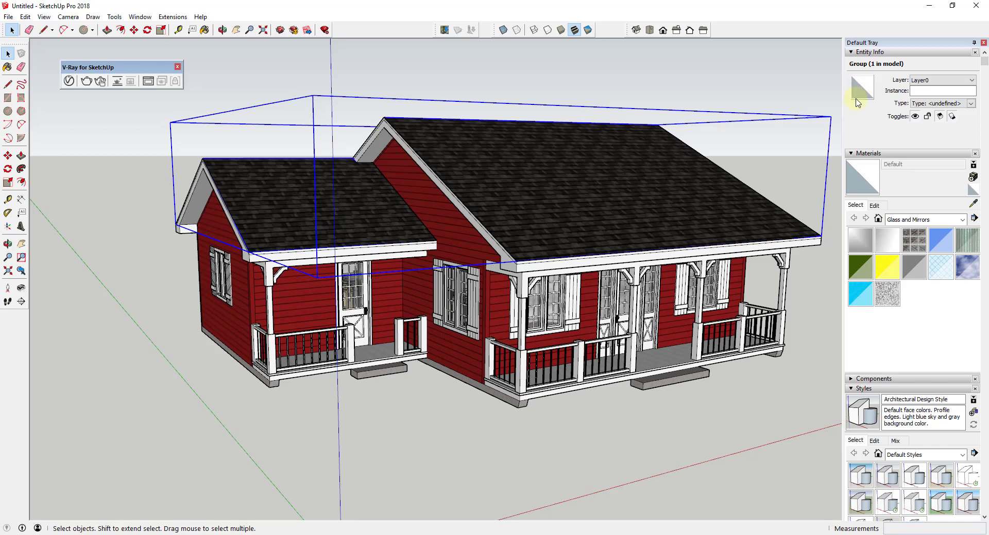
{"action": "double_click", "coordinate": [565, 197]}
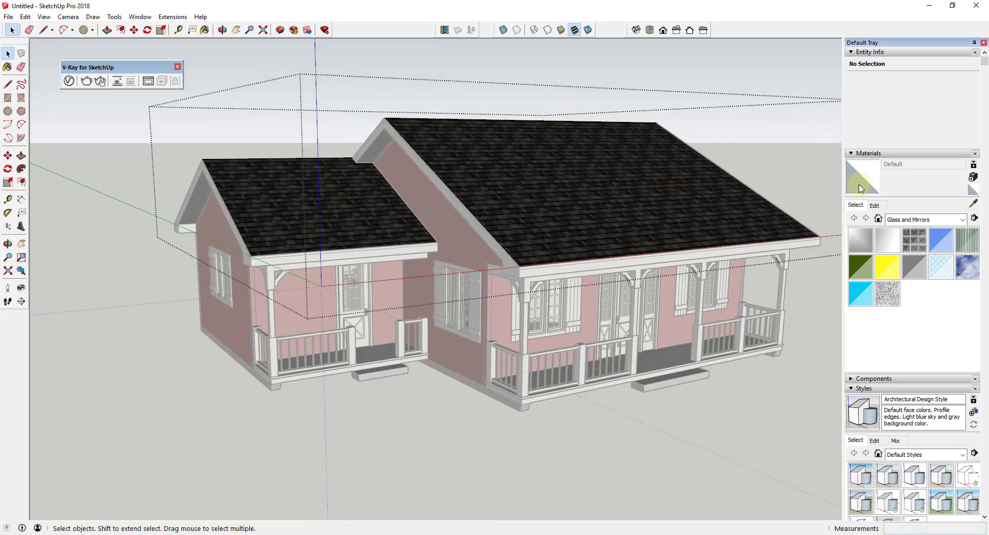
{"action": "key", "text": "b"}
{"action": "left_click", "coordinate": [506, 180]}
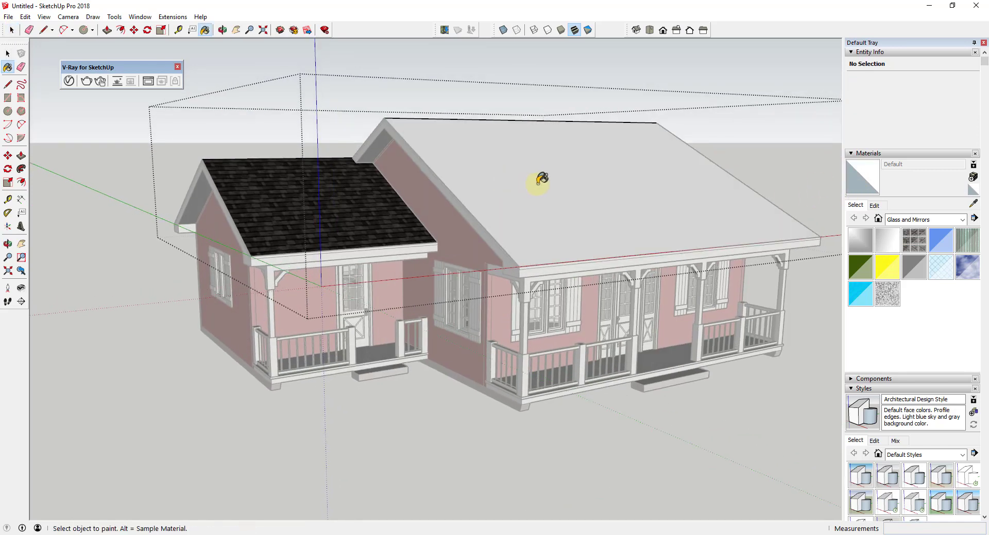
{"action": "left_click", "coordinate": [349, 206], "text": "ctrl"}
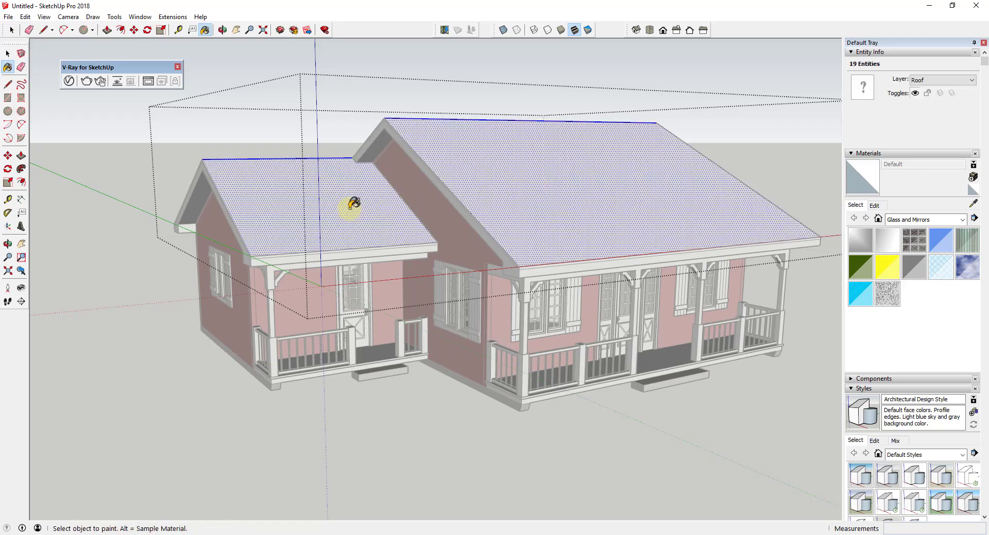
Check both grey roofs from another angle and exit the roof group
{"action": "mouse_move", "coordinate": [364, 192]}
{"action": "middle_mouse_down"}
{"action": "mouse_move", "coordinate": [580, 316]}
{"action": "mouse_move", "coordinate": [681, 315]}
{"action": "mouse_move", "coordinate": [391, 268]}
{"action": "mouse_move", "coordinate": [329, 205]}
{"action": "mouse_move", "coordinate": [340, 205]}
{"action": "middle_mouse_up"}
{"action": "key", "text": "space"}
{"action": "left_click", "coordinate": [761, 150]}
{"action": "scroll", "coordinate": [543, 180], "scroll_direction": "down", "scroll_amount": 2}
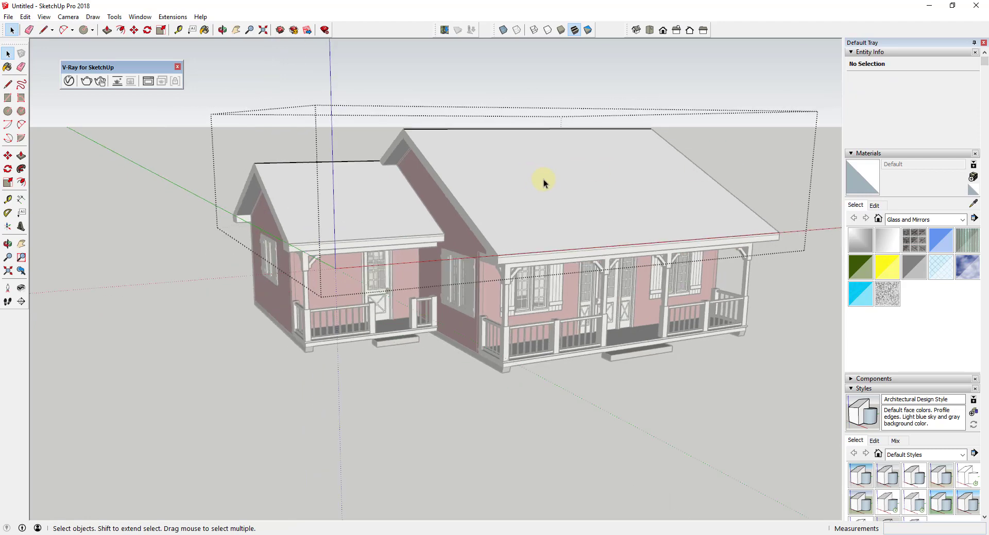
{"action": "left_click", "coordinate": [567, 217]}
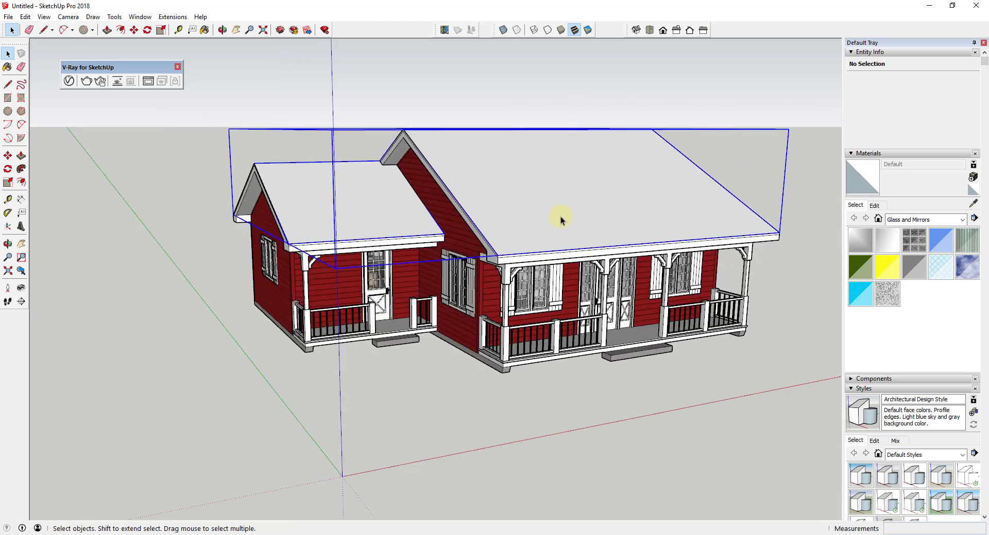
{"action": "scroll", "coordinate": [540, 204], "scroll_direction": "up", "scroll_amount": 1}
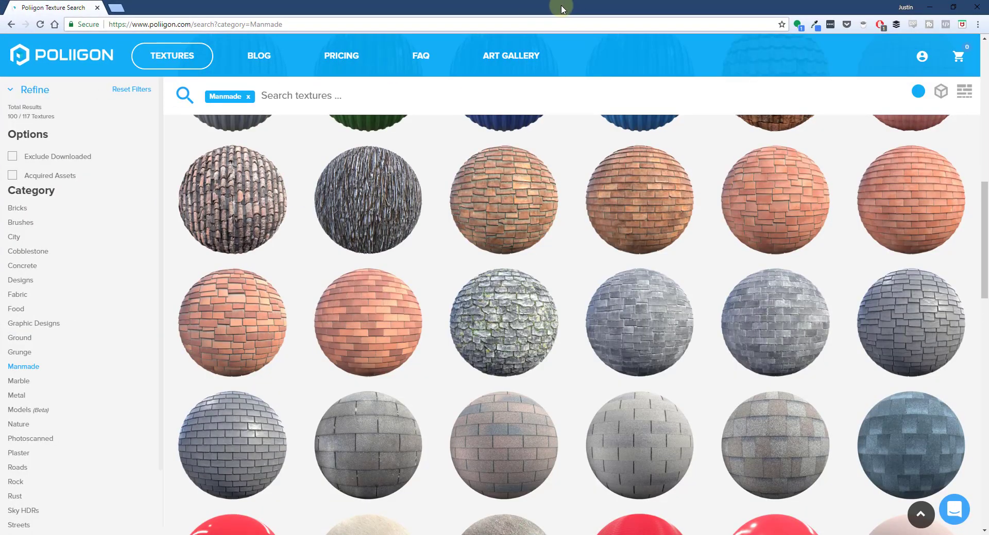
View Poliigon's Roof Shingles 002 details and cube preview, then close the overlay
{"action": "mouse_move", "coordinate": [728, 324]}
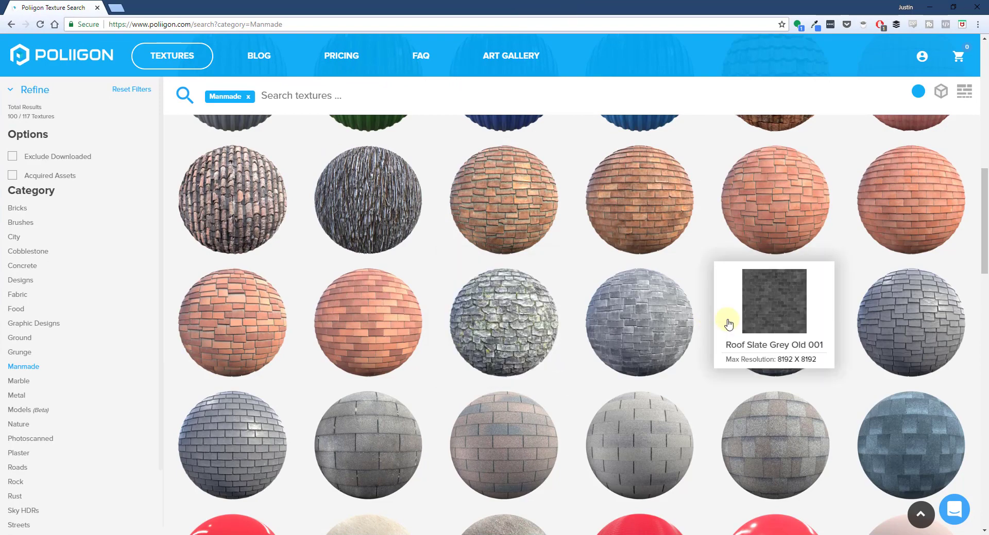
{"action": "scroll", "coordinate": [567, 345], "scroll_direction": "down", "scroll_amount": 2}
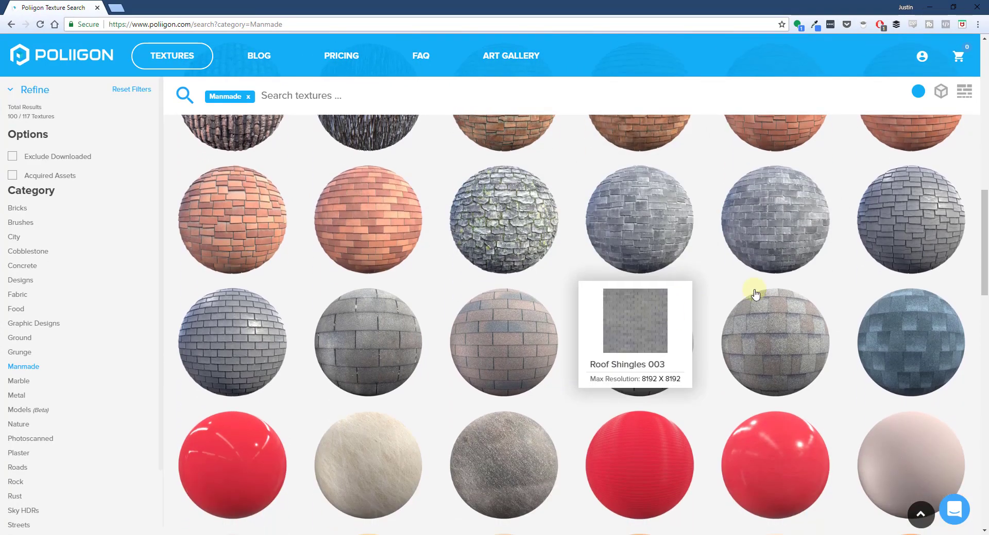
{"action": "mouse_move", "coordinate": [768, 338]}
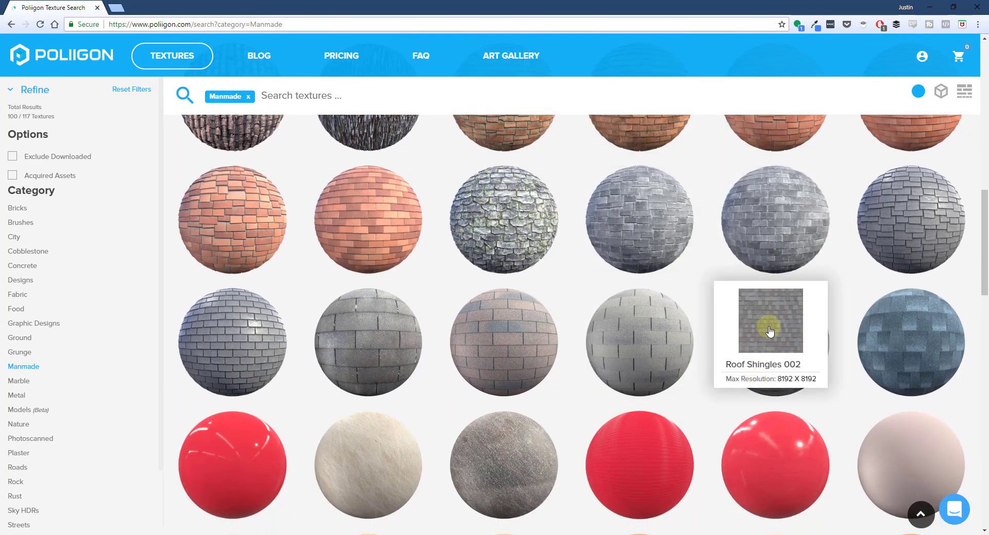
{"action": "left_click", "coordinate": [770, 331]}
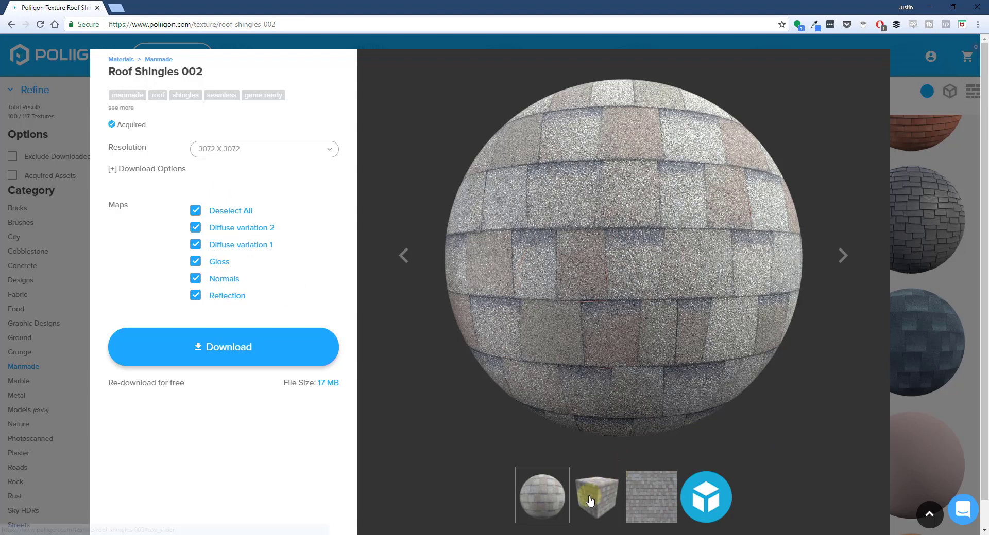
{"action": "left_click", "coordinate": [618, 488]}
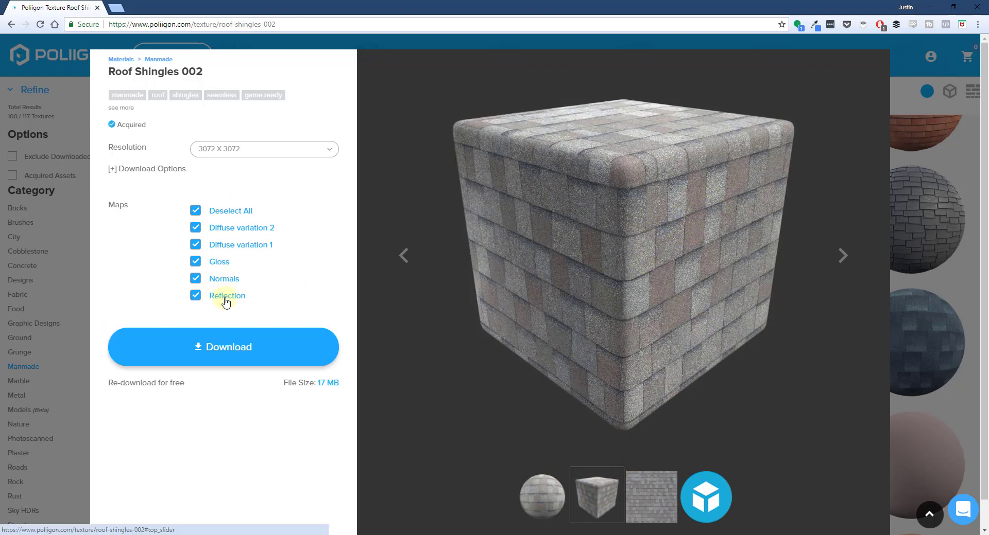
{"action": "left_click", "coordinate": [932, 207]}
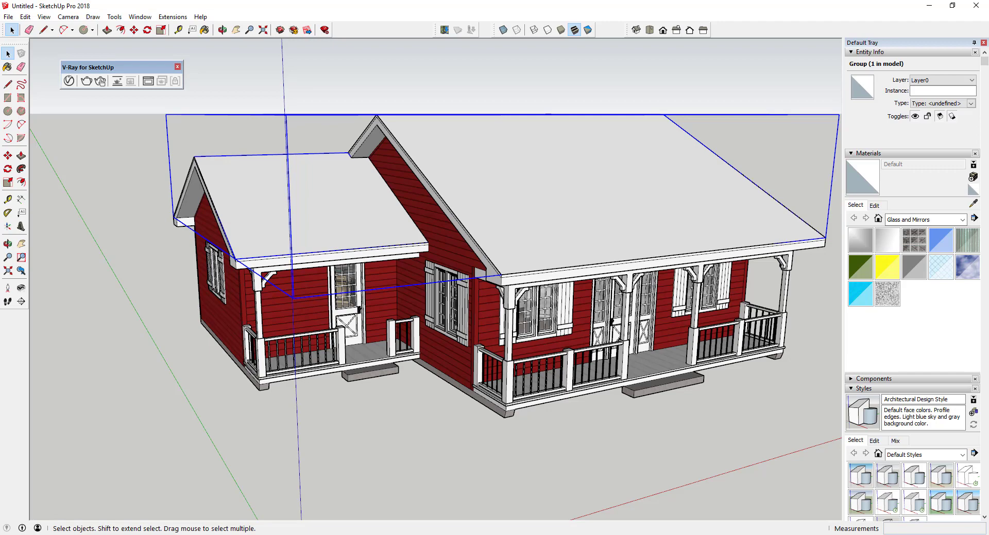
Open the V-Ray Asset Editor on the left and show its Materials list
{"action": "mouse_move", "coordinate": [602, 176]}
{"action": "middle_mouse_down"}
{"action": "mouse_move", "coordinate": [606, 155]}
{"action": "mouse_move", "coordinate": [588, 163]}
{"action": "middle_mouse_up"}
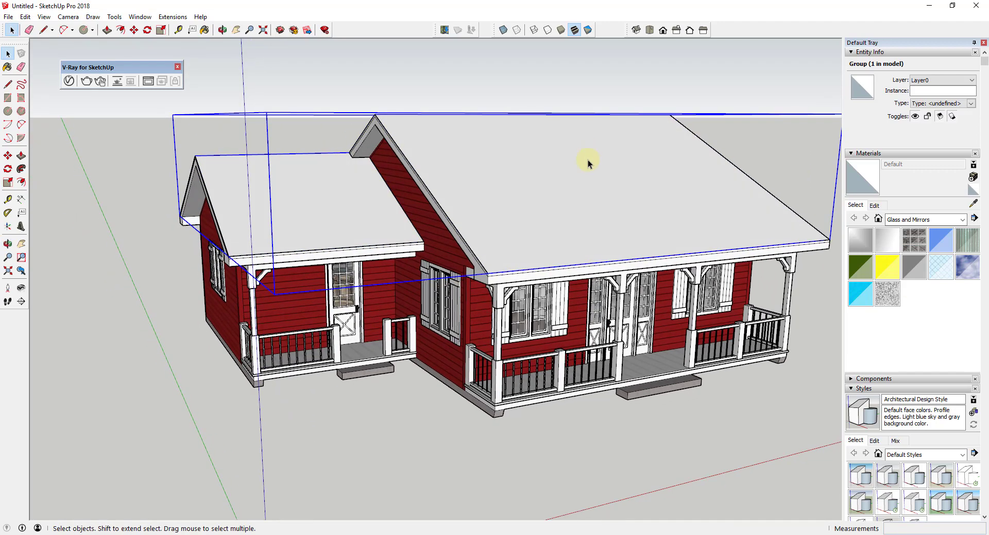
{"action": "left_click", "coordinate": [69, 81]}
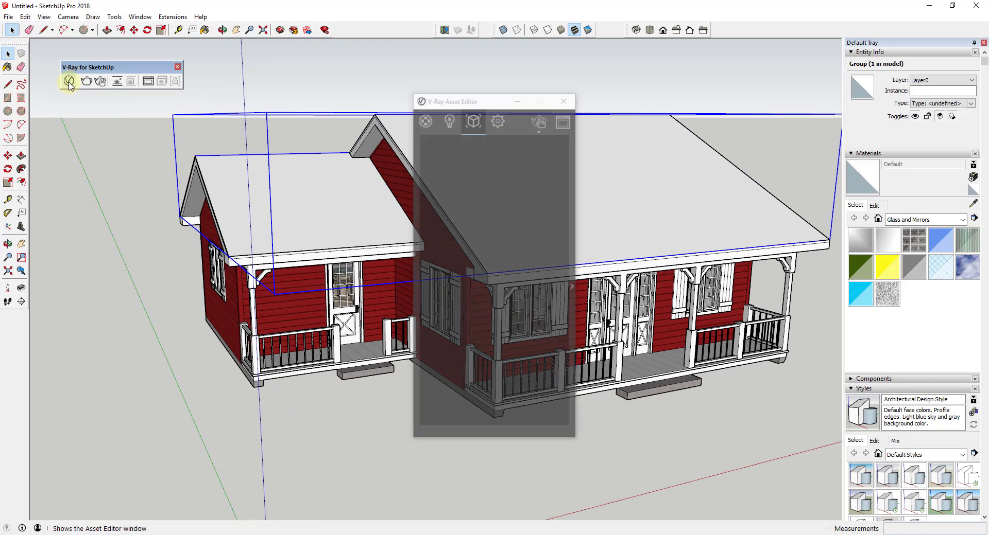
{"action": "left_click_drag", "start_coordinate": [474, 105], "coordinate": [113, 95]}
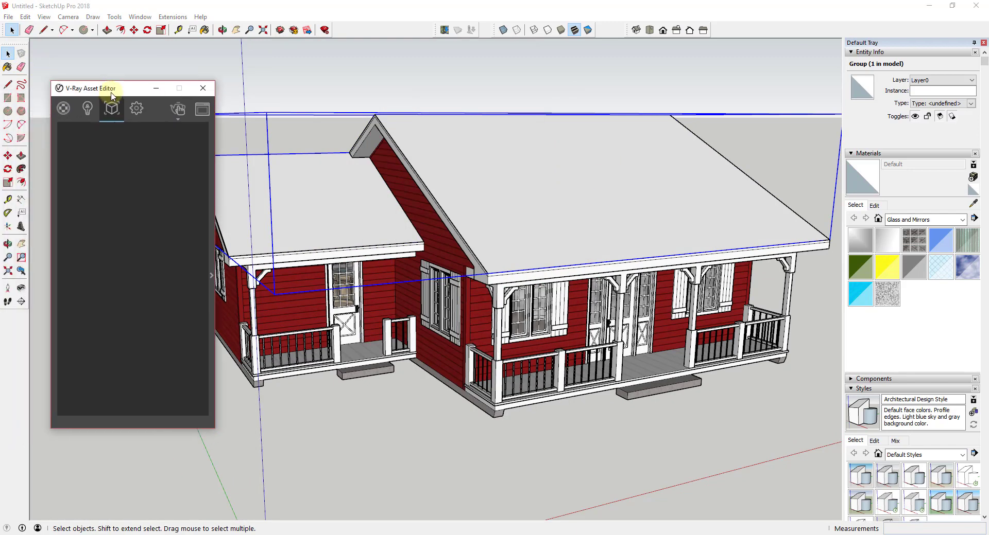
{"action": "left_click", "coordinate": [64, 108]}
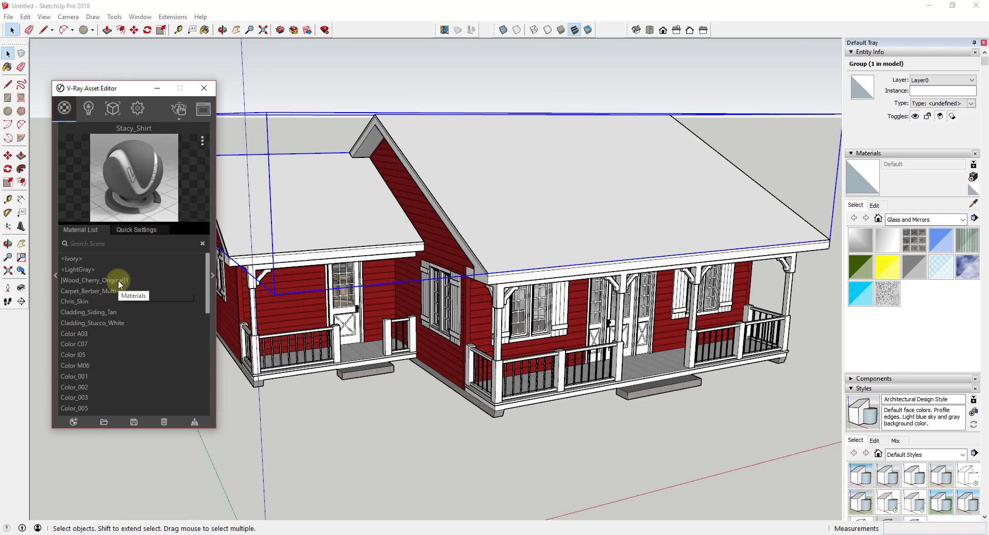
Bring up the Add Material list of new material types
{"action": "scroll", "coordinate": [113, 298], "scroll_direction": "down", "scroll_amount": 4}
{"action": "scroll", "coordinate": [119, 277], "scroll_direction": "up", "scroll_amount": 2}
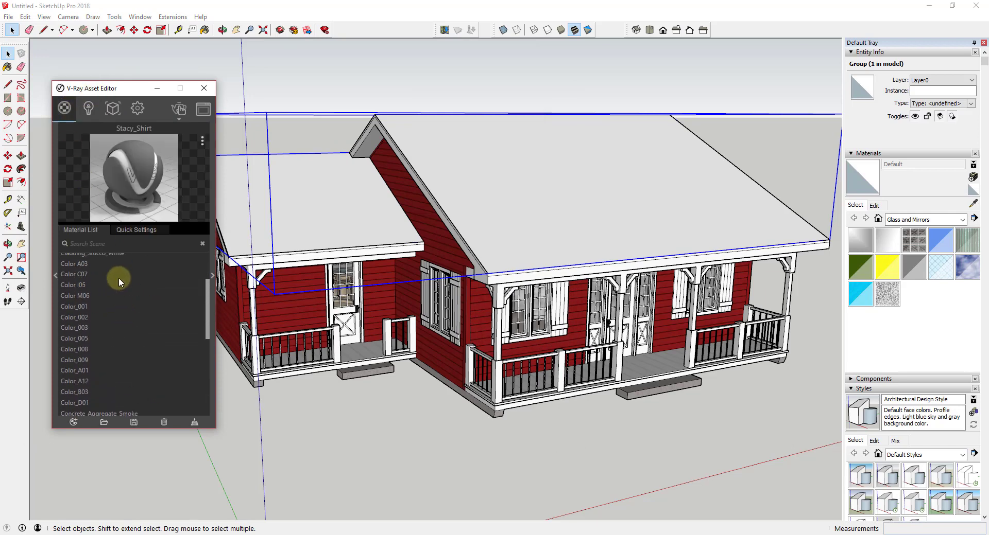
{"action": "left_click", "coordinate": [72, 424]}
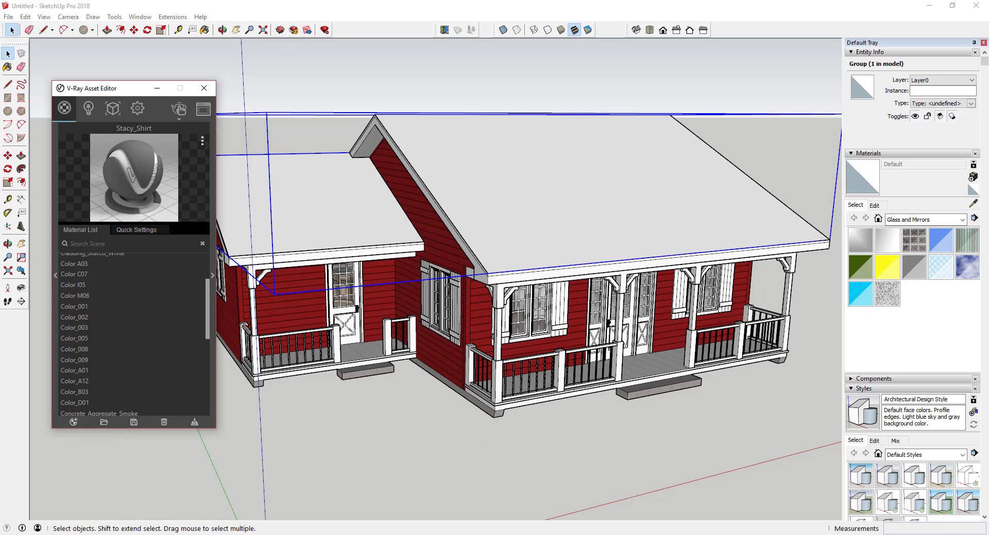
{"action": "scroll", "coordinate": [144, 313], "scroll_direction": "up", "scroll_amount": 3}
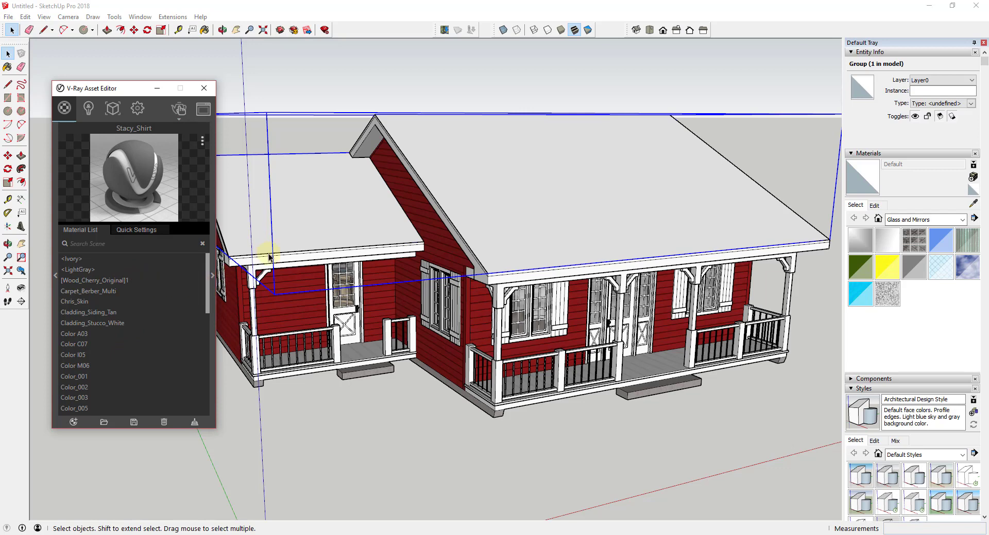
{"action": "left_click", "coordinate": [73, 423]}
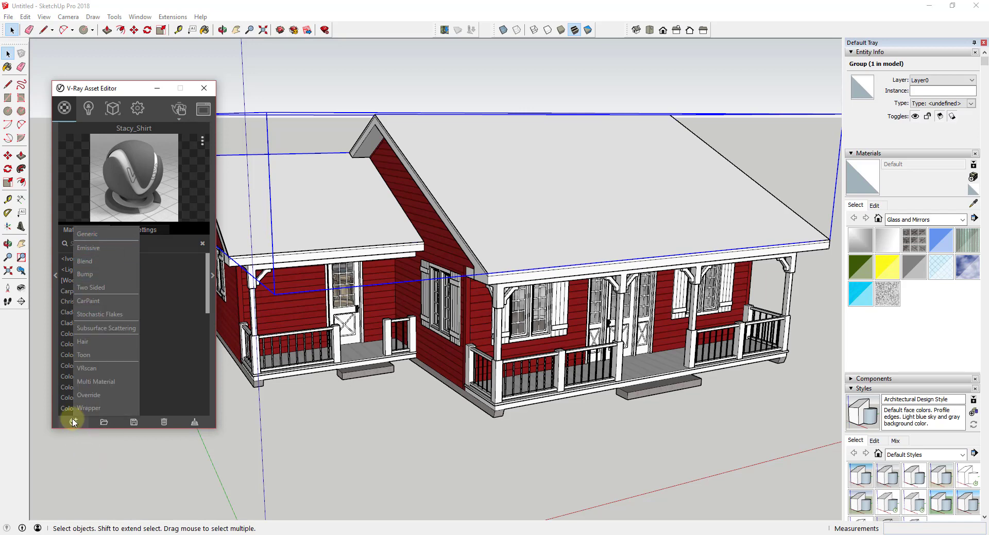
Create a Generic V-Ray material and give its diffuse a Bitmap texture
{"action": "left_click", "coordinate": [85, 234]}
{"action": "left_click", "coordinate": [212, 277]}
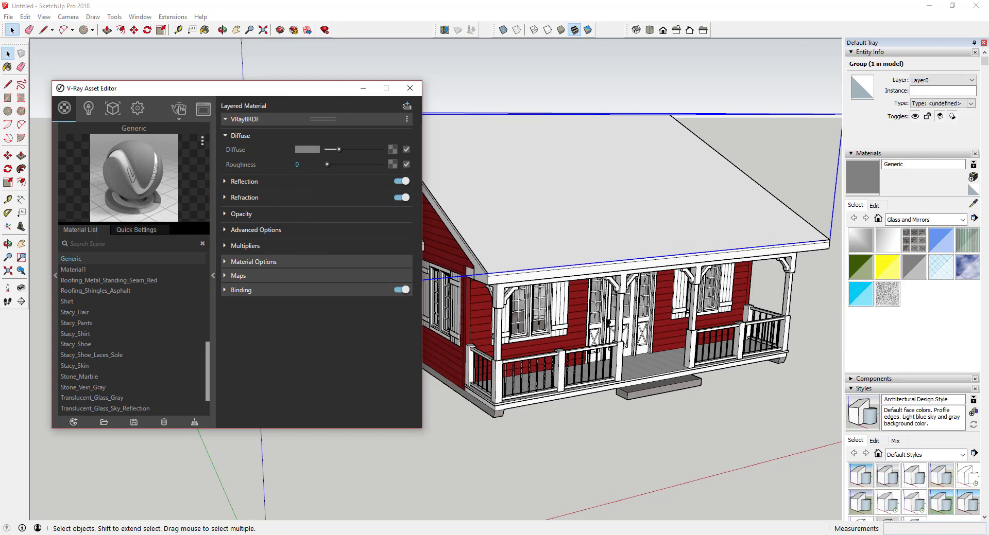
{"action": "left_click_drag", "start_coordinate": [283, 93], "coordinate": [272, 51]}
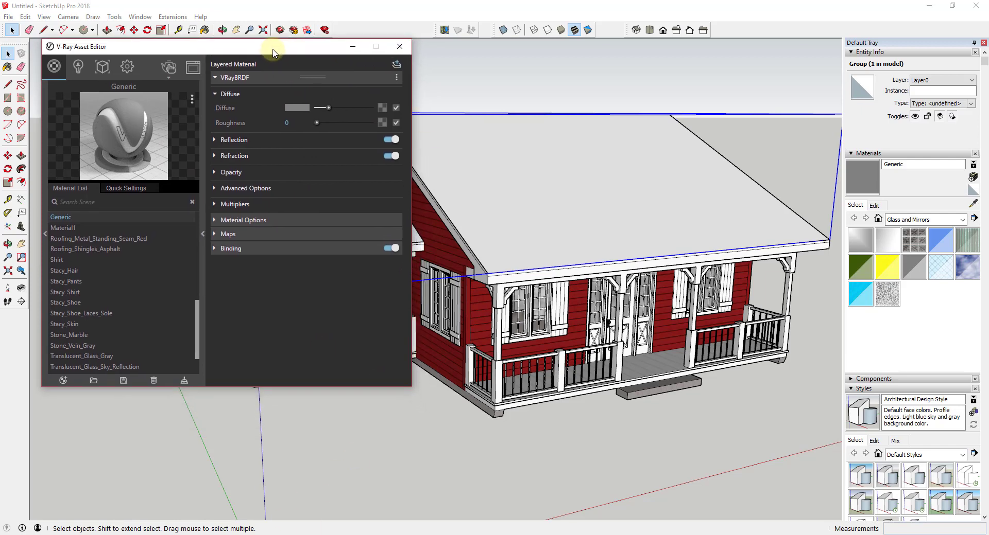
{"action": "left_click", "coordinate": [383, 109]}
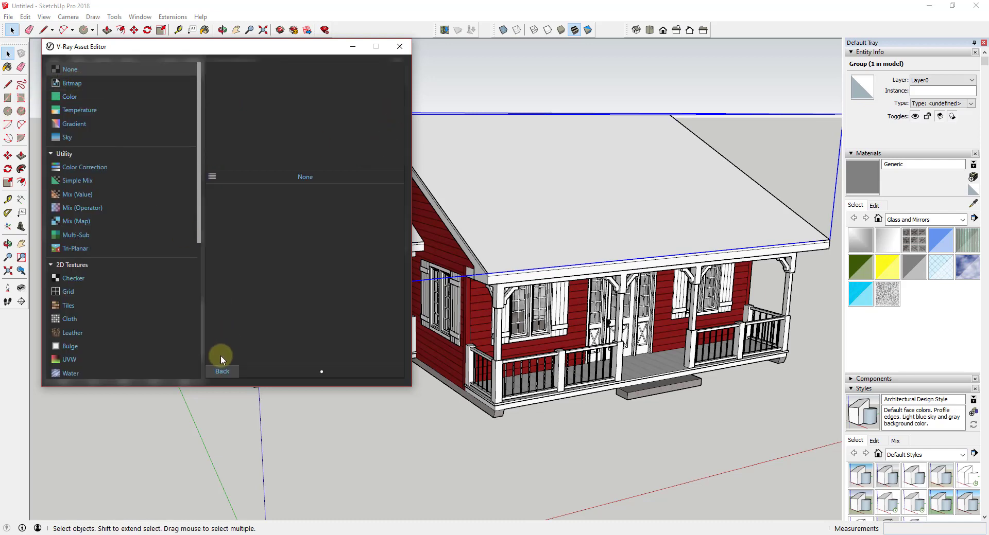
{"action": "left_click", "coordinate": [222, 370]}
{"action": "left_click", "coordinate": [382, 110]}
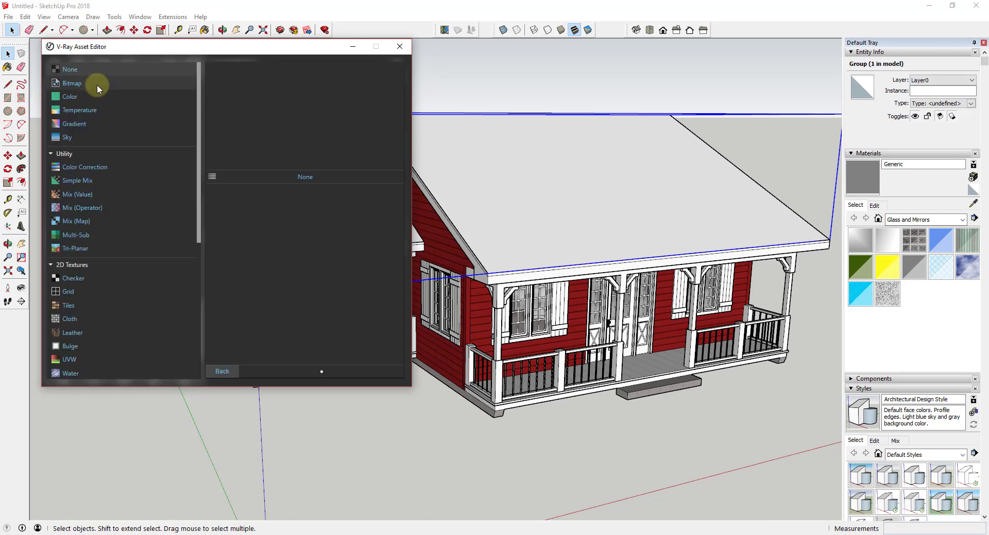
{"action": "left_click", "coordinate": [72, 82]}
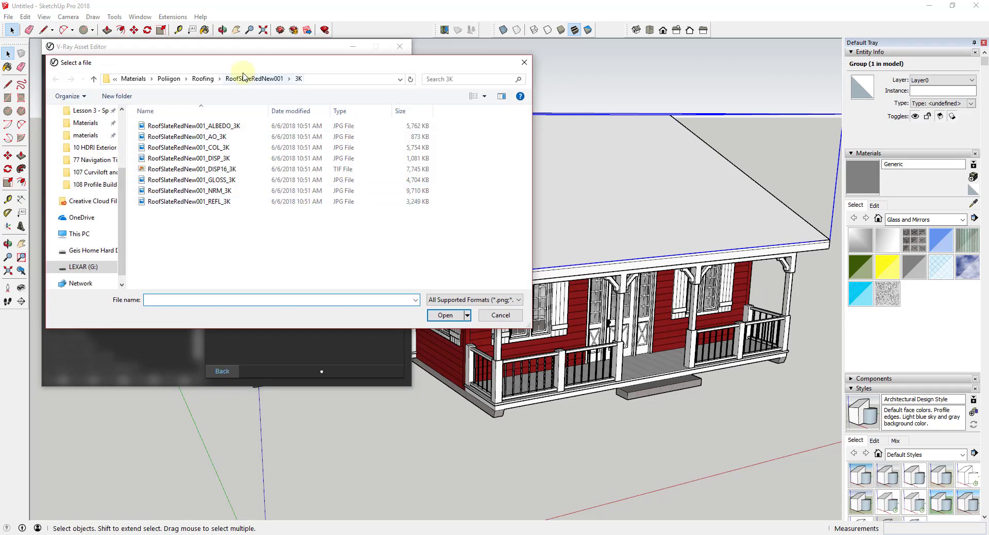
Browse the file picker to the RoofShingles002 > 3K folder
{"action": "left_click_drag", "start_coordinate": [262, 61], "coordinate": [639, 61]}
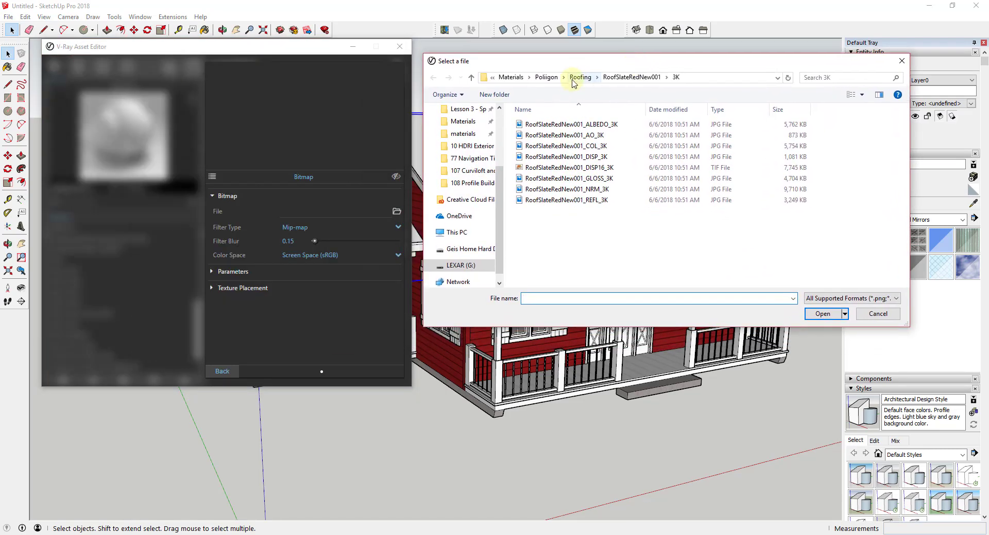
{"action": "left_click", "coordinate": [580, 77]}
{"action": "double_click", "coordinate": [547, 135]}
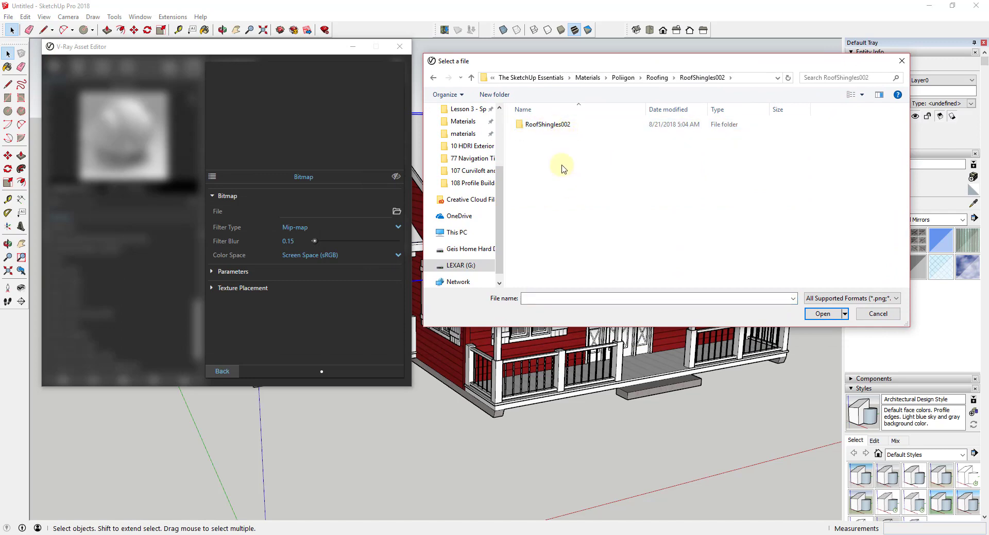
{"action": "left_click", "coordinate": [555, 125]}
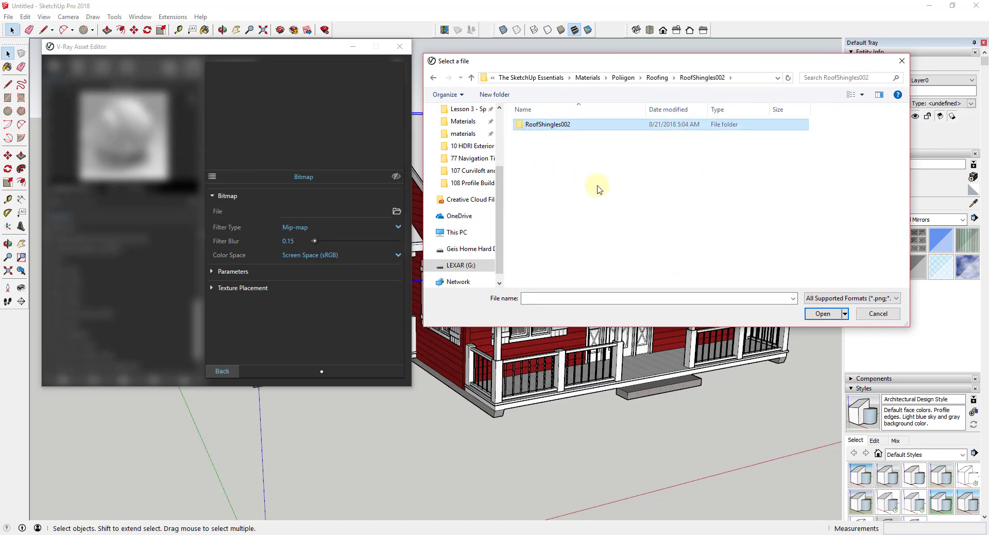
{"action": "key", "text": "Return"}
{"action": "left_click", "coordinate": [528, 125]}
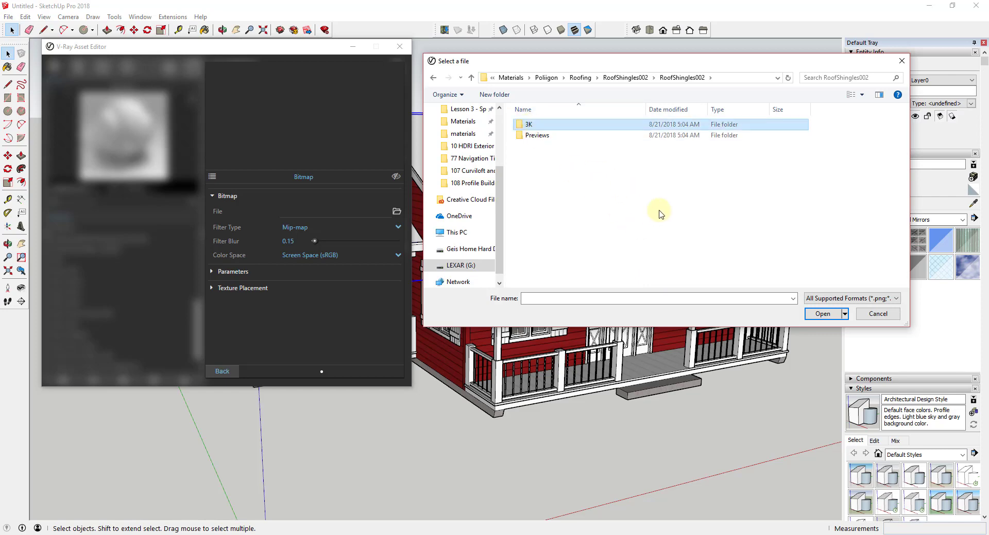
{"action": "key", "text": "Return"}
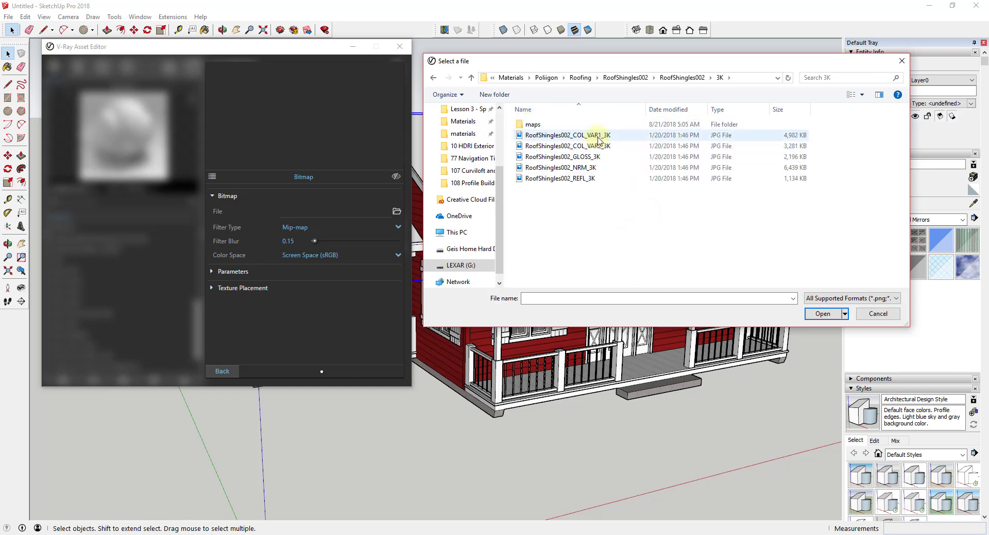
Load RoofShingles002_COL_VAR1_3K as the diffuse bitmap and return to the material settings
{"action": "right_click", "coordinate": [609, 240]}
{"action": "mouse_move", "coordinate": [630, 249]}
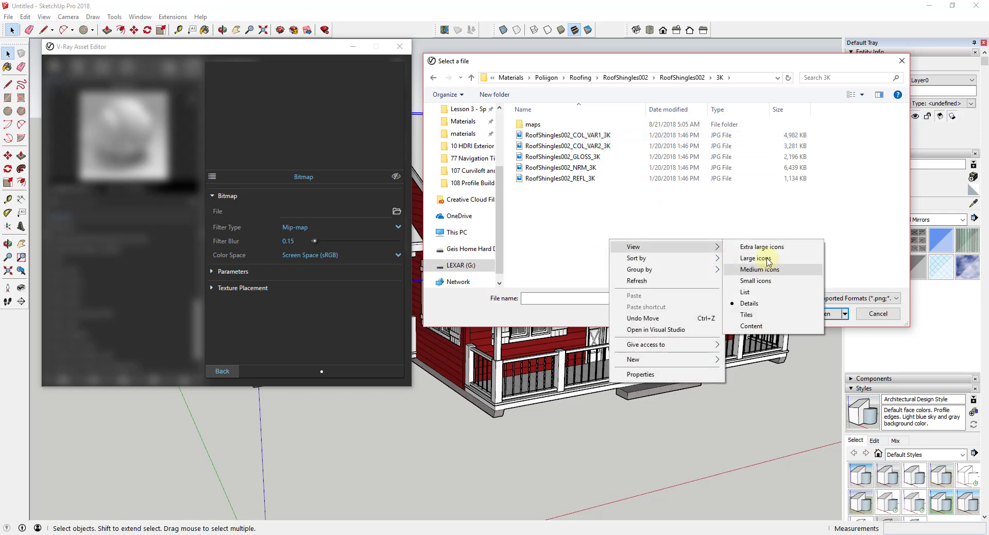
{"action": "left_click", "coordinate": [763, 261]}
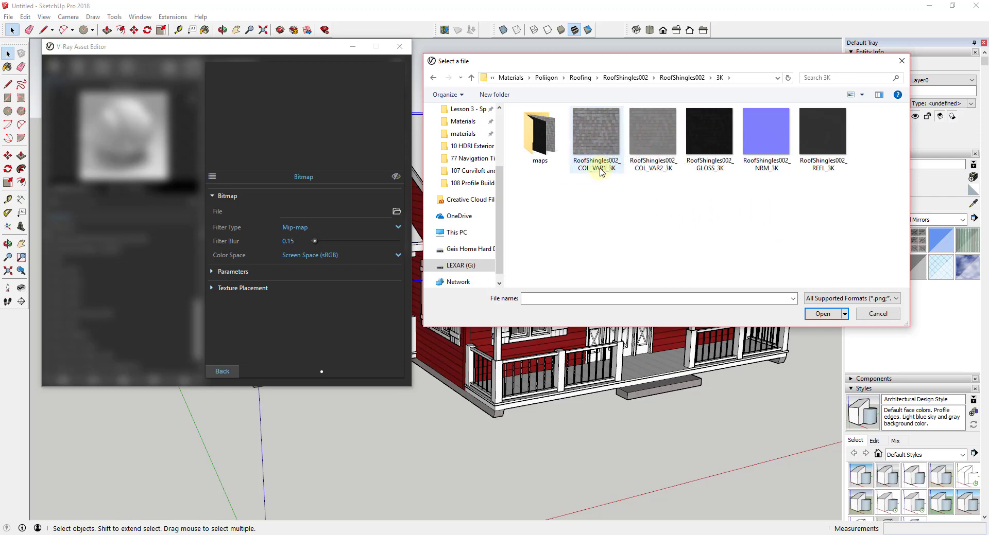
{"action": "double_click", "coordinate": [593, 132]}
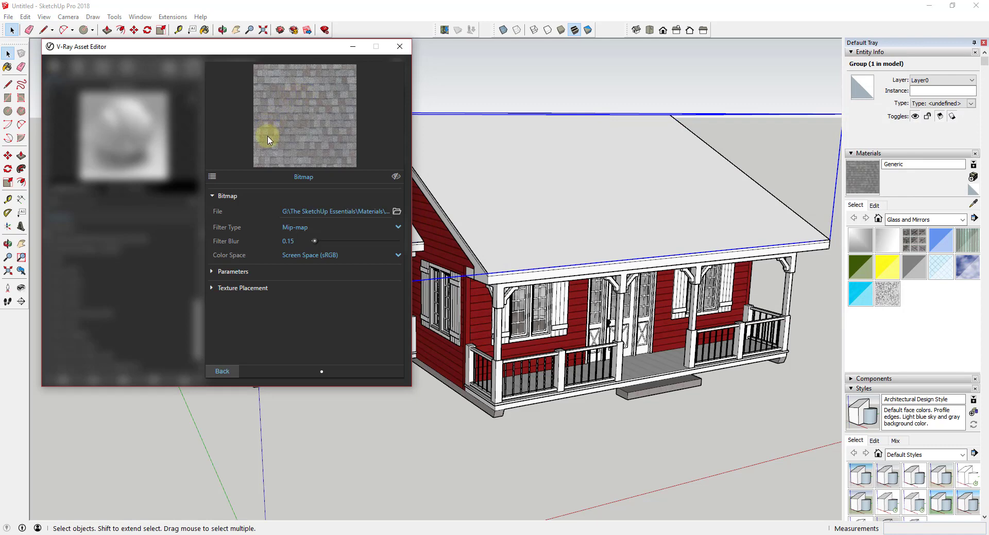
{"action": "left_click", "coordinate": [223, 371]}
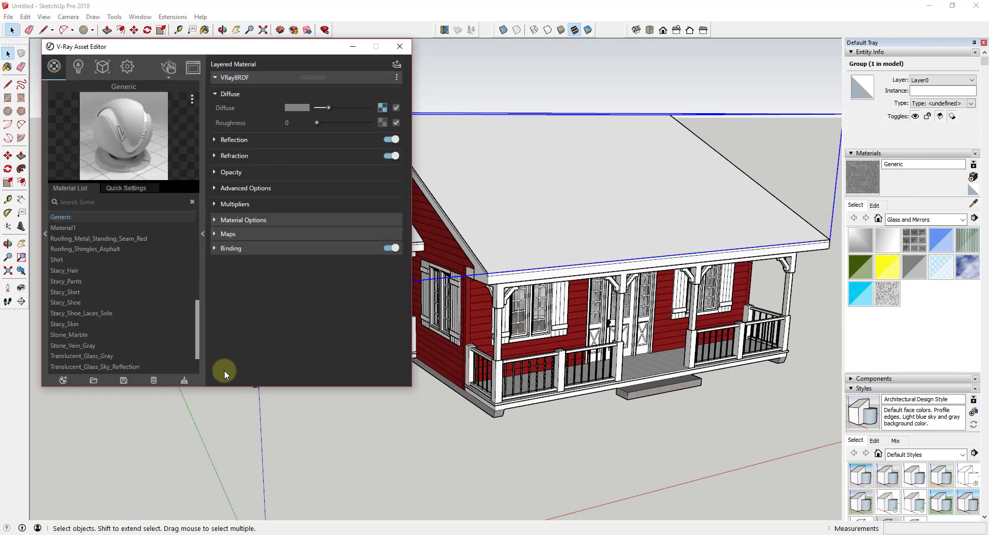
Map RoofShingles002_REFL_3K as an inverted bitmap onto the Generic material's reflection colour
{"action": "left_click", "coordinate": [232, 140]}
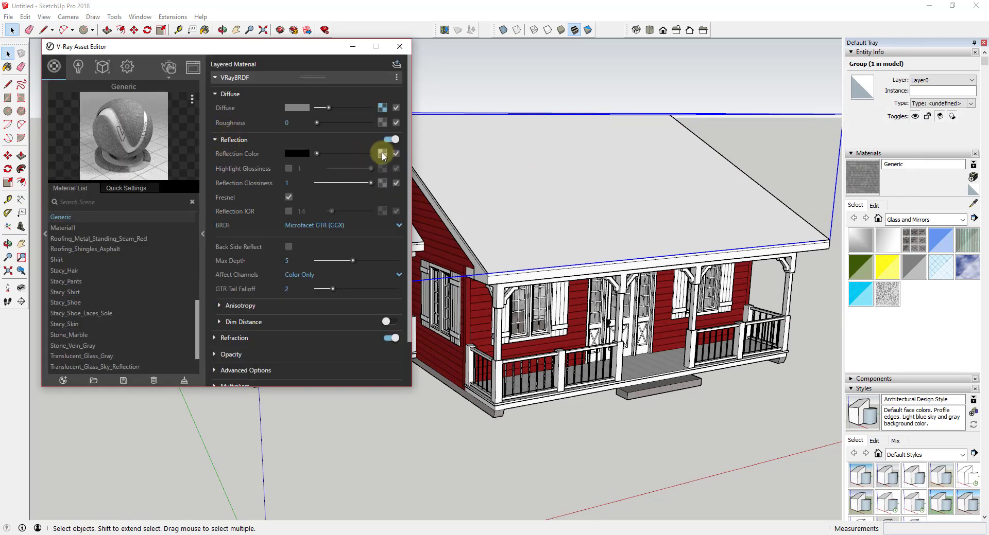
{"action": "left_click", "coordinate": [382, 154]}
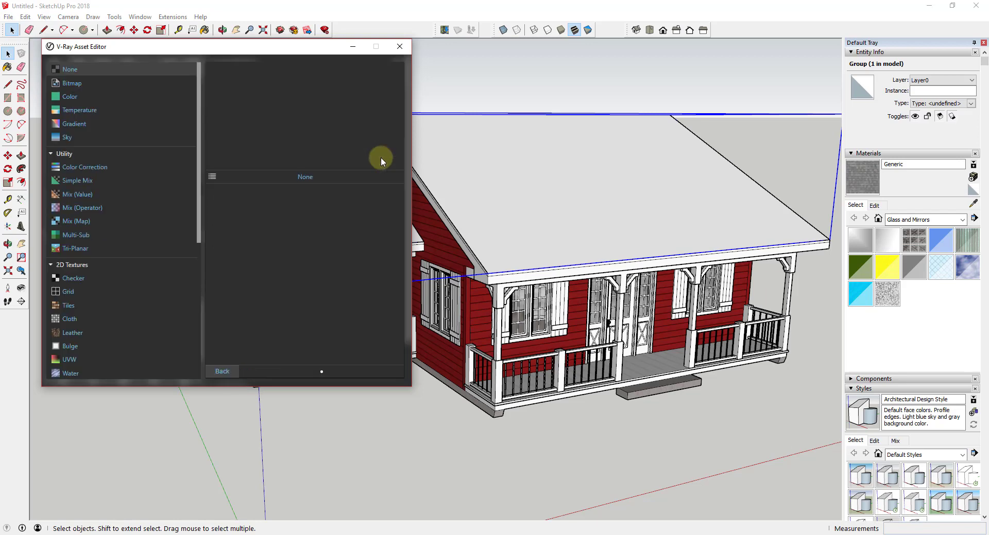
{"action": "left_click", "coordinate": [71, 83]}
{"action": "left_click", "coordinate": [396, 211]}
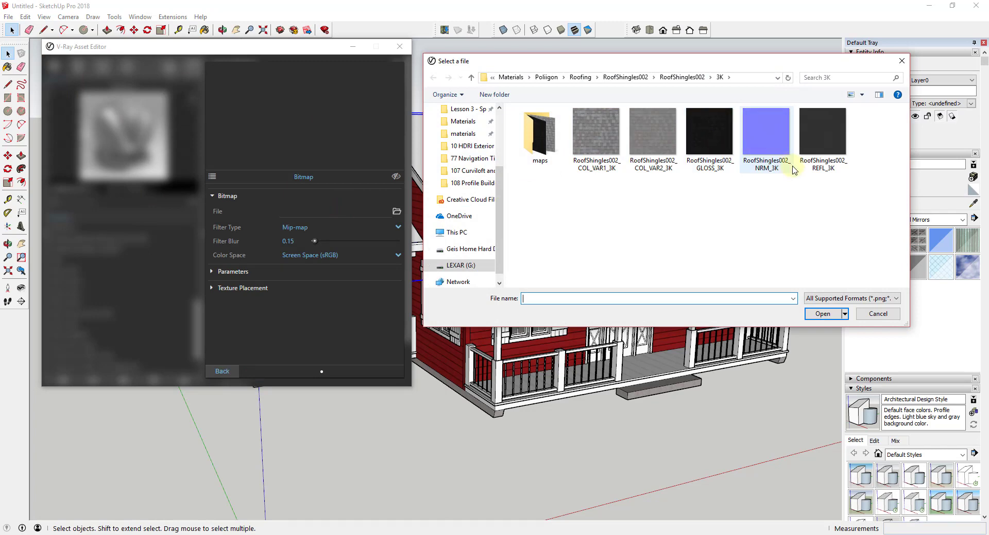
{"action": "double_click", "coordinate": [823, 145]}
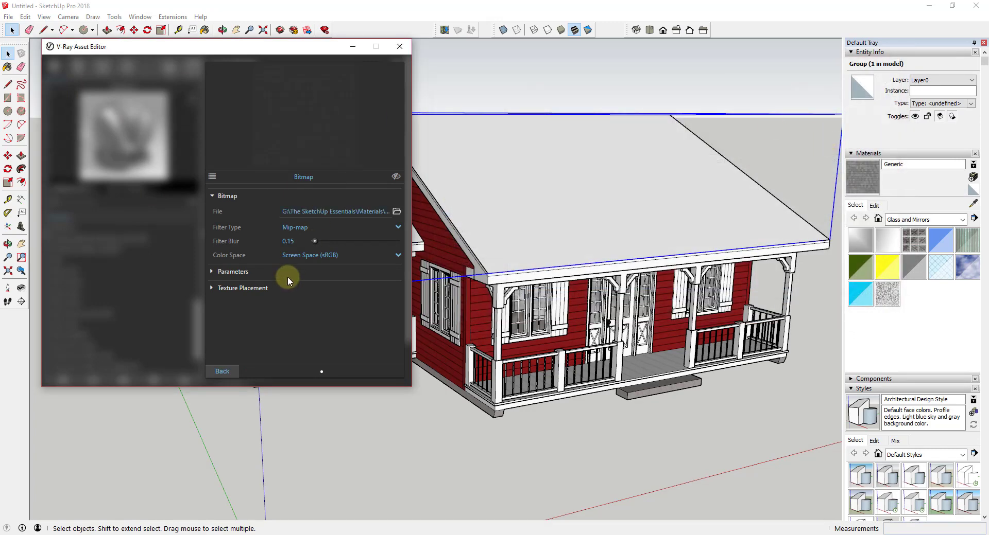
{"action": "left_click", "coordinate": [225, 272]}
{"action": "left_click", "coordinate": [233, 290]}
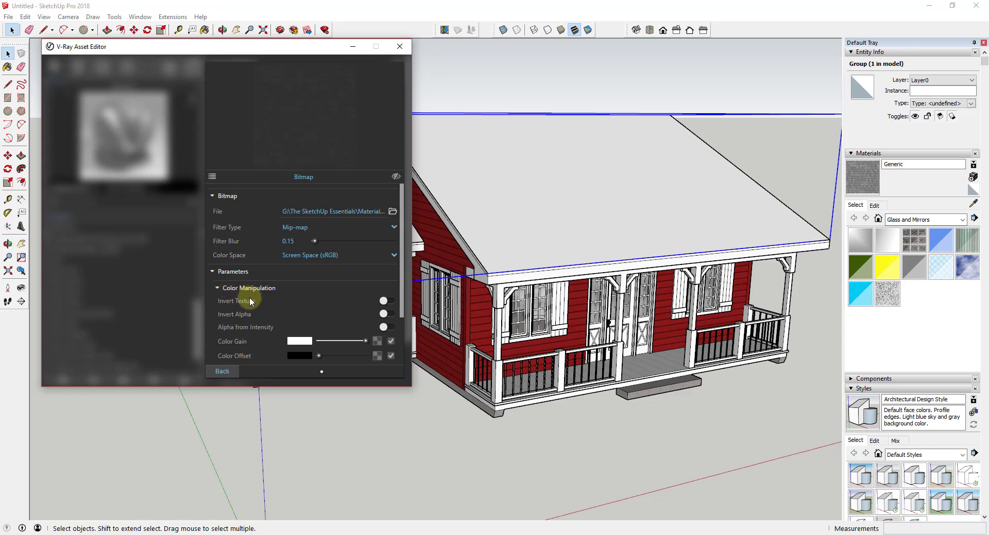
{"action": "left_click", "coordinate": [383, 301]}
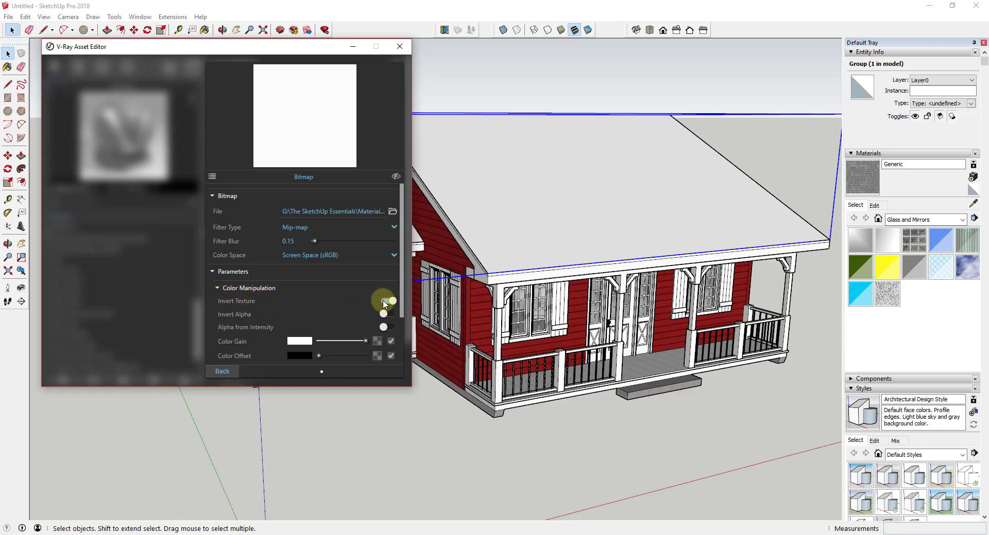
{"action": "left_click", "coordinate": [222, 373]}
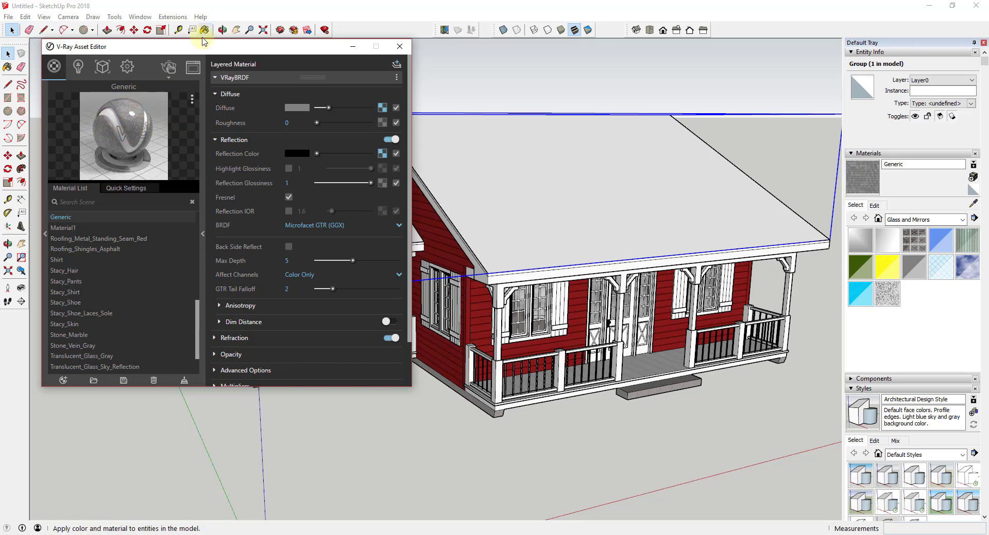
Load RoofShingles002_GLOSS_3K as a bitmap on the Generic material's reflection glossiness slot
{"action": "left_click_drag", "start_coordinate": [252, 47], "coordinate": [290, 49]}
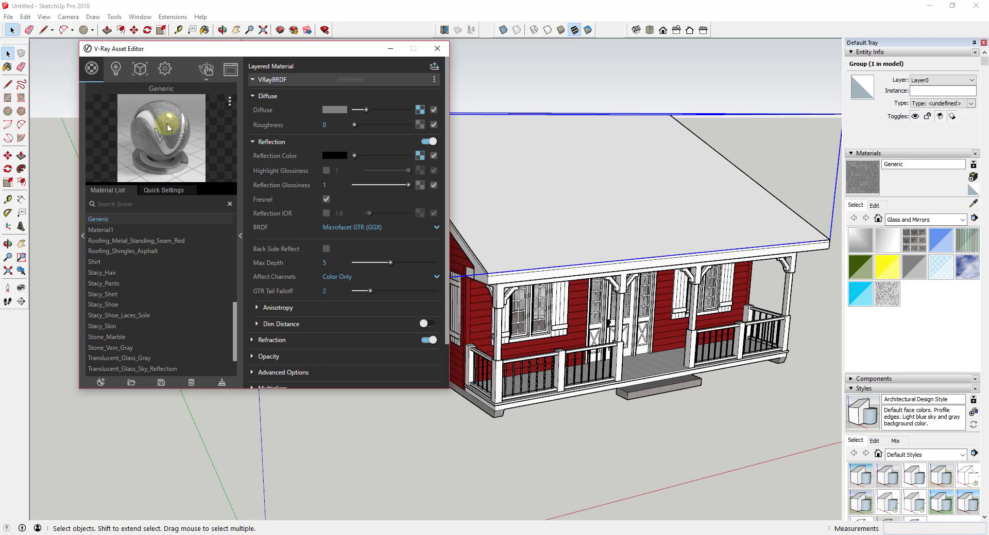
{"action": "left_click", "coordinate": [419, 185]}
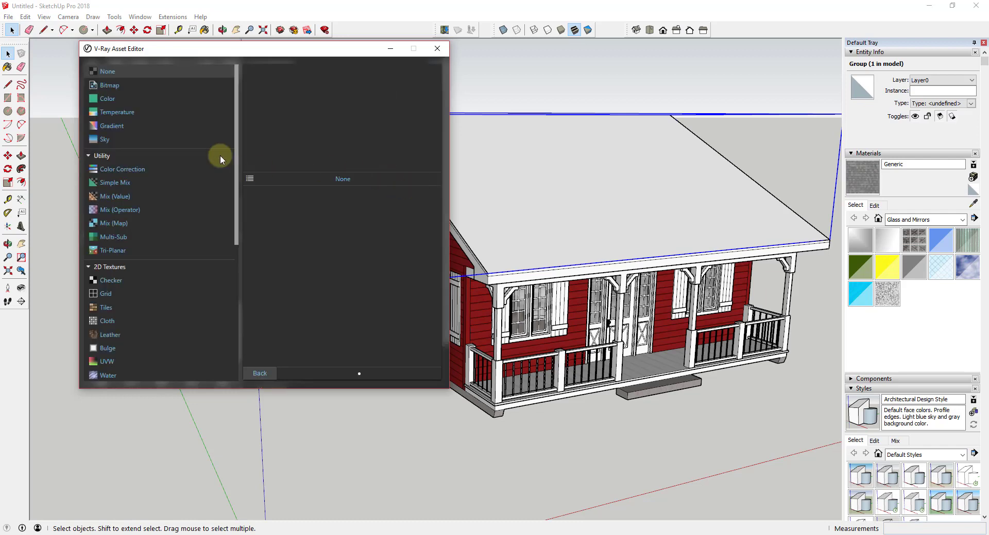
{"action": "left_click", "coordinate": [106, 85]}
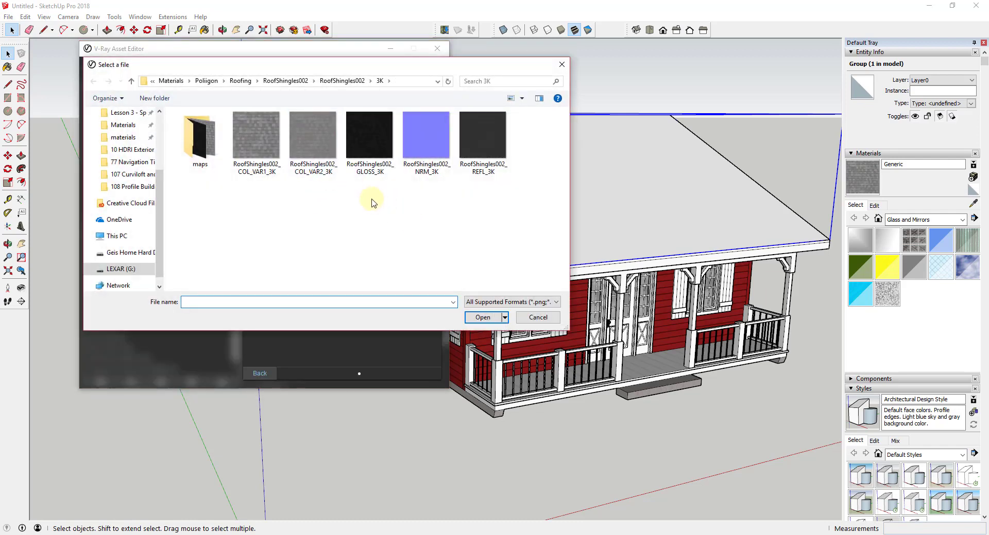
{"action": "double_click", "coordinate": [380, 138]}
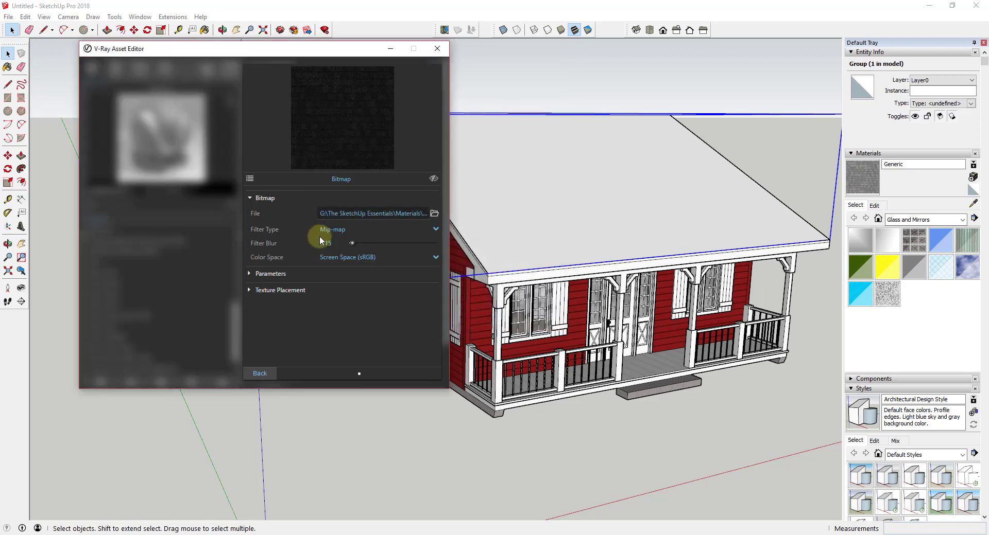
{"action": "left_click", "coordinate": [260, 375]}
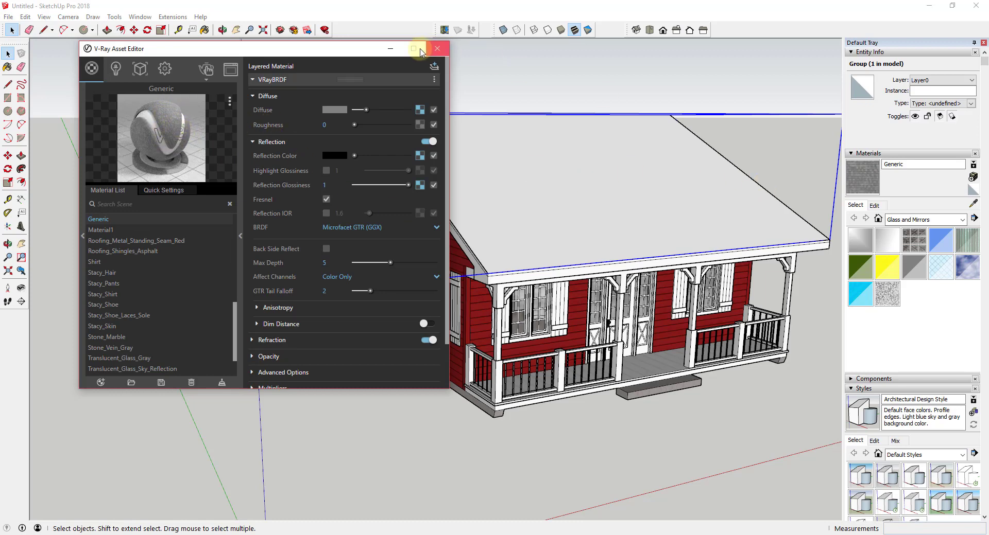
{"action": "left_click_drag", "start_coordinate": [306, 58], "coordinate": [271, 206]}
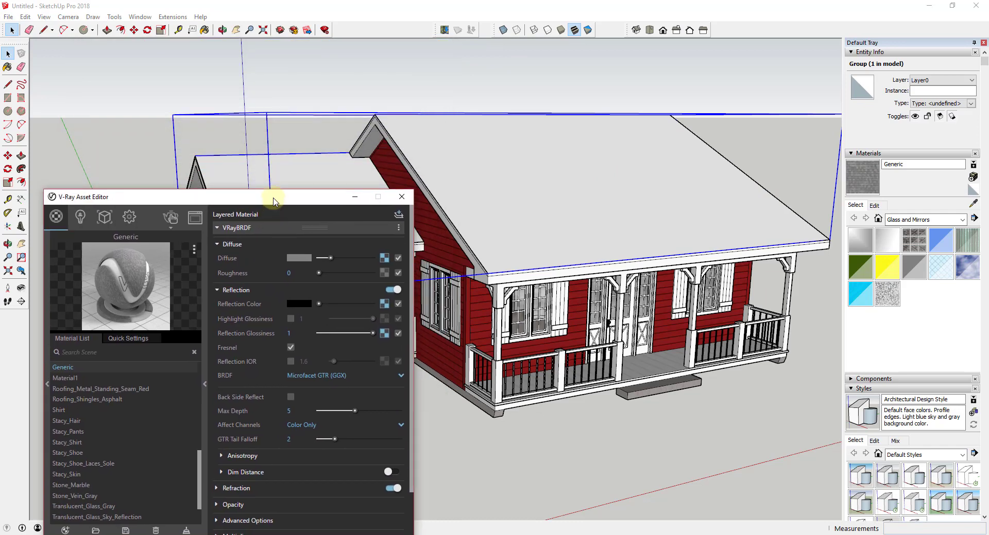
Paint the cottage roofs with the grey Generic shingle material and view them from closer
{"action": "key", "text": "b"}
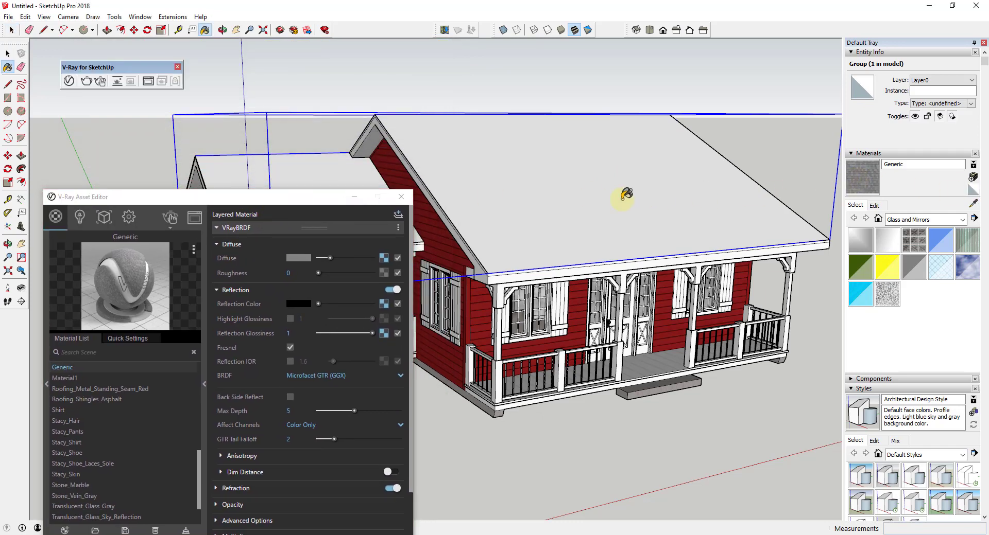
{"action": "left_click", "coordinate": [623, 198]}
{"action": "scroll", "coordinate": [510, 242], "scroll_direction": "up", "scroll_amount": 5}
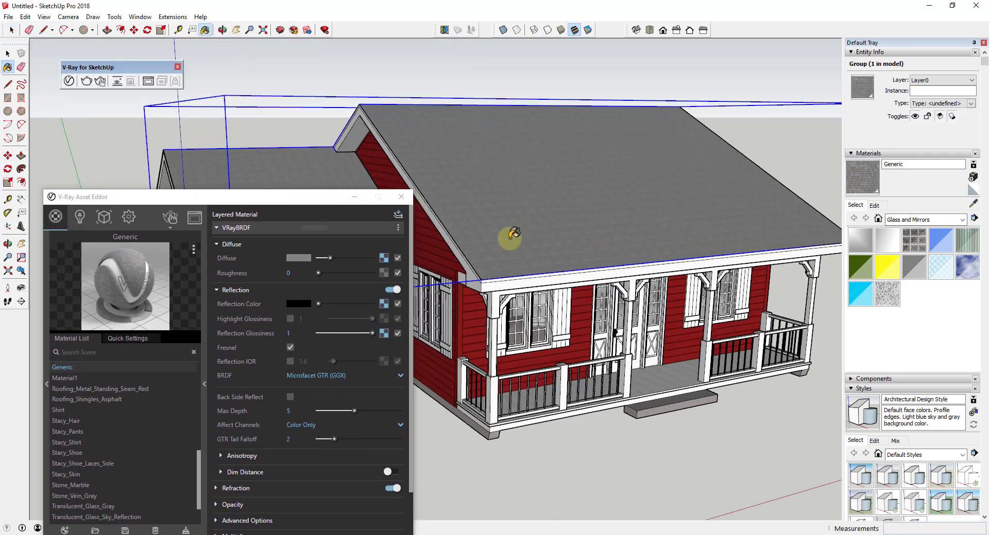
{"action": "scroll", "coordinate": [516, 254], "scroll_direction": "down", "scroll_amount": 8}
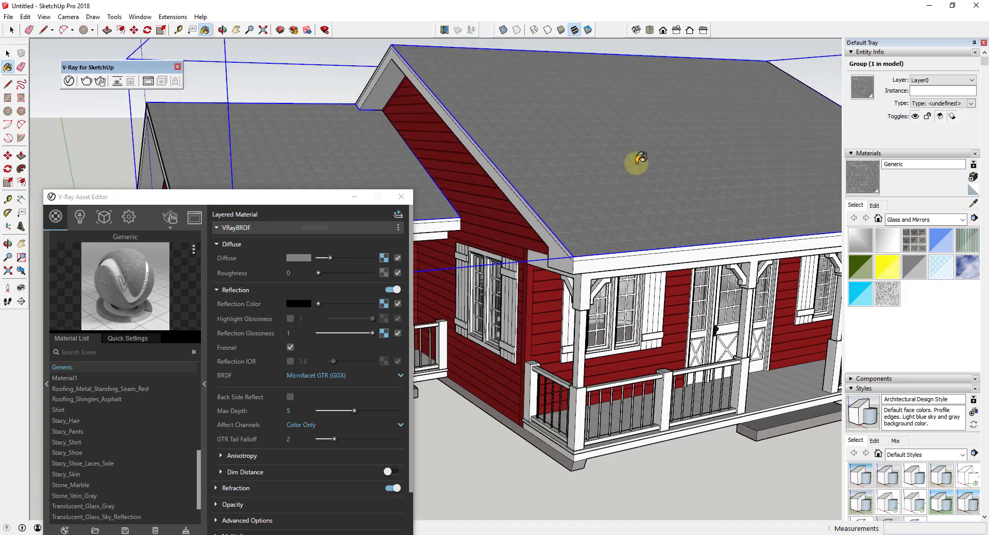
{"action": "middle_click_drag", "start_coordinate": [632, 174], "coordinate": [591, 214]}
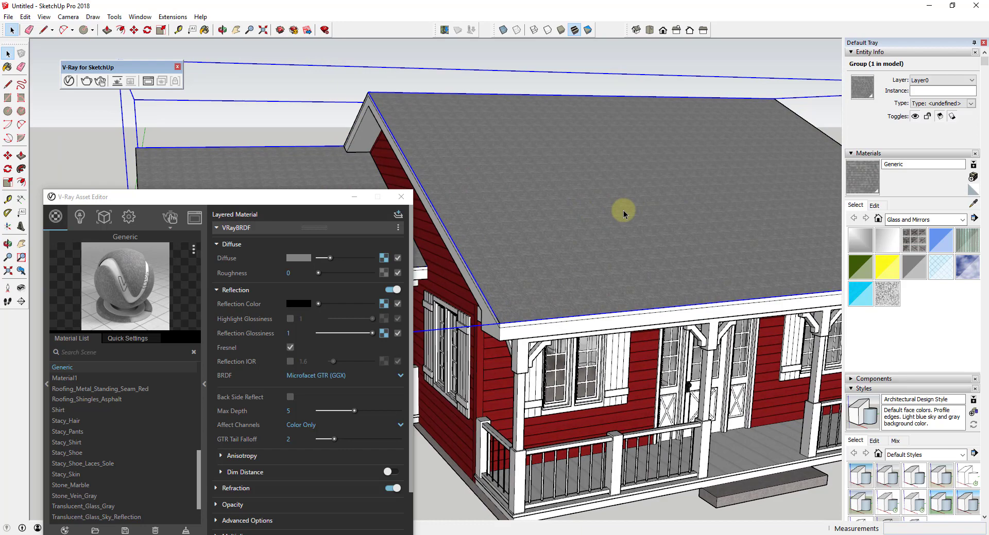
{"action": "scroll", "coordinate": [572, 288], "scroll_direction": "up", "scroll_amount": 4}
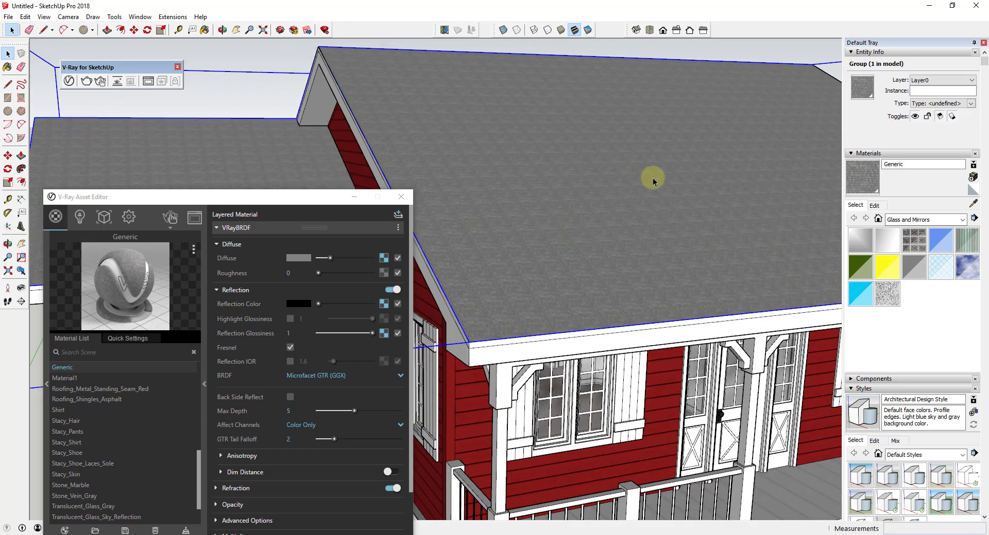
Resize the roof shingle texture to 10' by 10' and launch the V-Ray interactive render
{"action": "left_click", "coordinate": [875, 205]}
{"action": "left_click", "coordinate": [883, 323]}
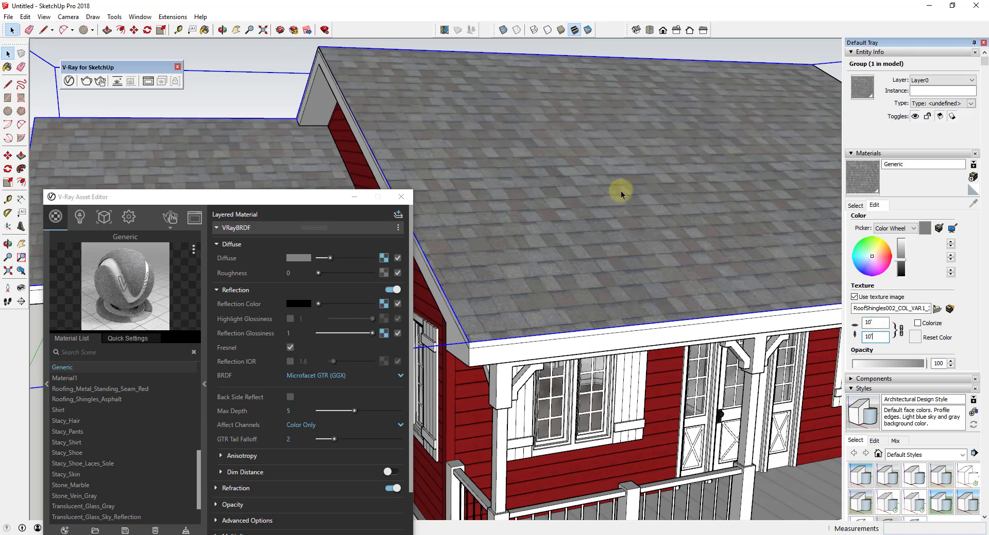
{"action": "scroll", "coordinate": [546, 186], "scroll_direction": "down", "scroll_amount": 5}
{"action": "mouse_move", "coordinate": [549, 185]}
{"action": "middle_mouse_down"}
{"action": "mouse_move", "coordinate": [585, 183]}
{"action": "mouse_move", "coordinate": [609, 153]}
{"action": "middle_mouse_up"}
{"action": "scroll", "coordinate": [610, 153], "scroll_direction": "up", "scroll_amount": 6}
{"action": "scroll", "coordinate": [611, 152], "scroll_direction": "down", "scroll_amount": 3}
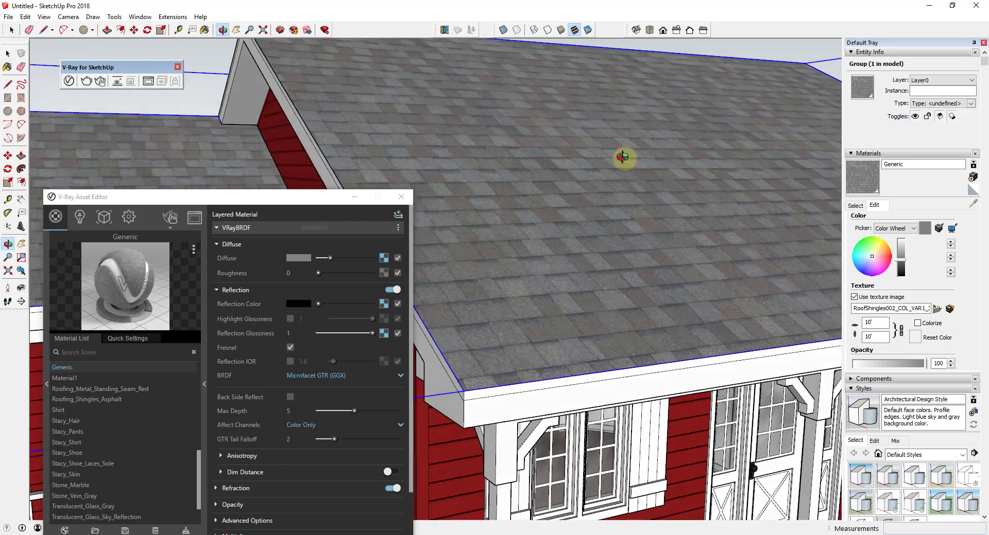
{"action": "left_click", "coordinate": [170, 218]}
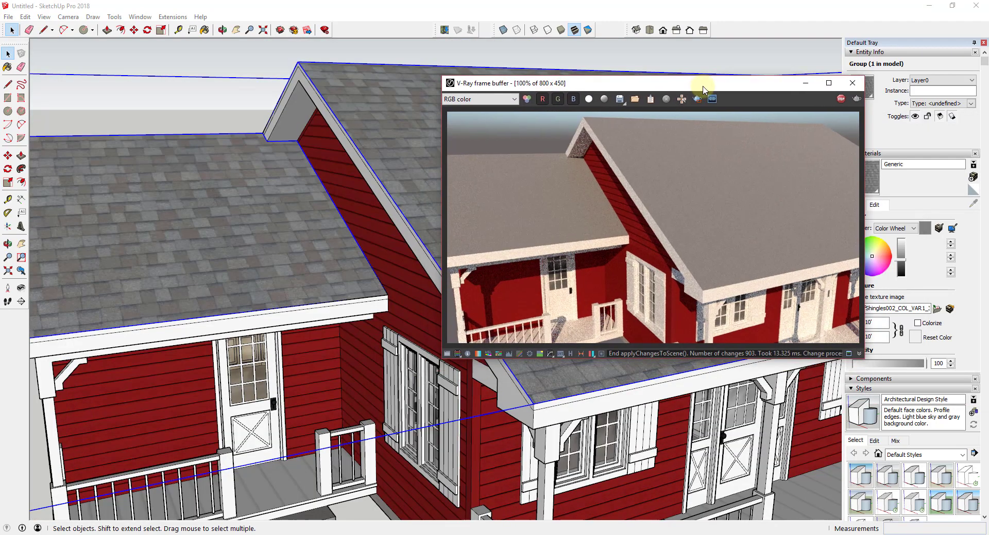
Apply V-Ray UV Tools' Tri-Planar (World) projection to the roof group
{"action": "left_click_drag", "start_coordinate": [700, 84], "coordinate": [817, 85]}
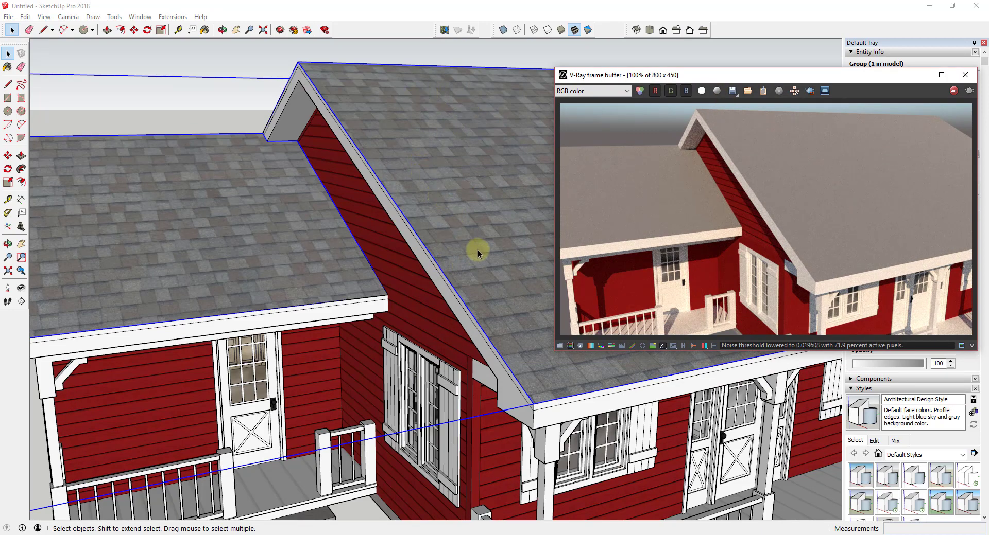
{"action": "key", "text": "o"}
{"action": "mouse_move", "coordinate": [473, 240]}
{"action": "left_mouse_down"}
{"action": "mouse_move", "coordinate": [477, 252]}
{"action": "mouse_move", "coordinate": [480, 243]}
{"action": "left_mouse_up"}
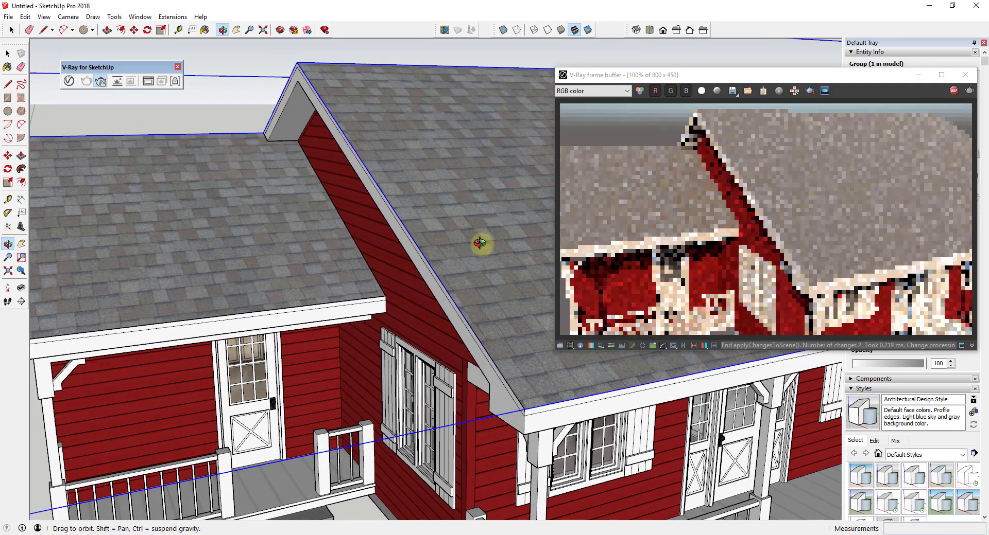
{"action": "key", "text": "space"}
{"action": "right_click", "coordinate": [418, 151]}
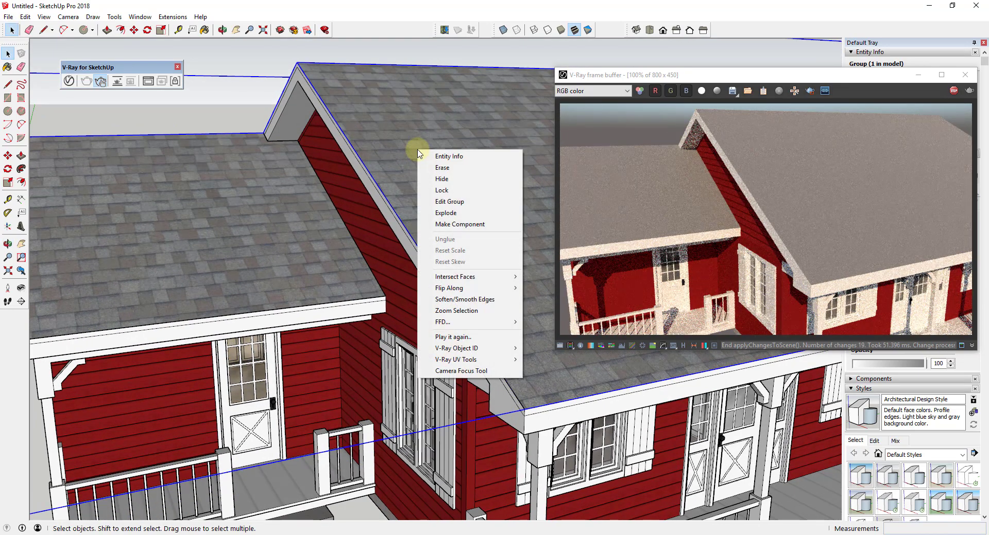
{"action": "mouse_move", "coordinate": [468, 364]}
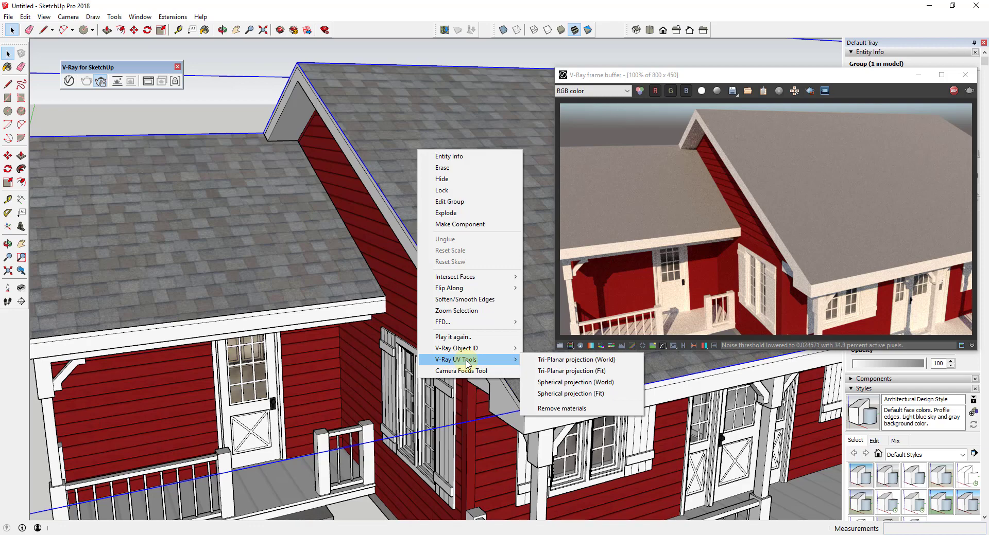
{"action": "left_click", "coordinate": [586, 360]}
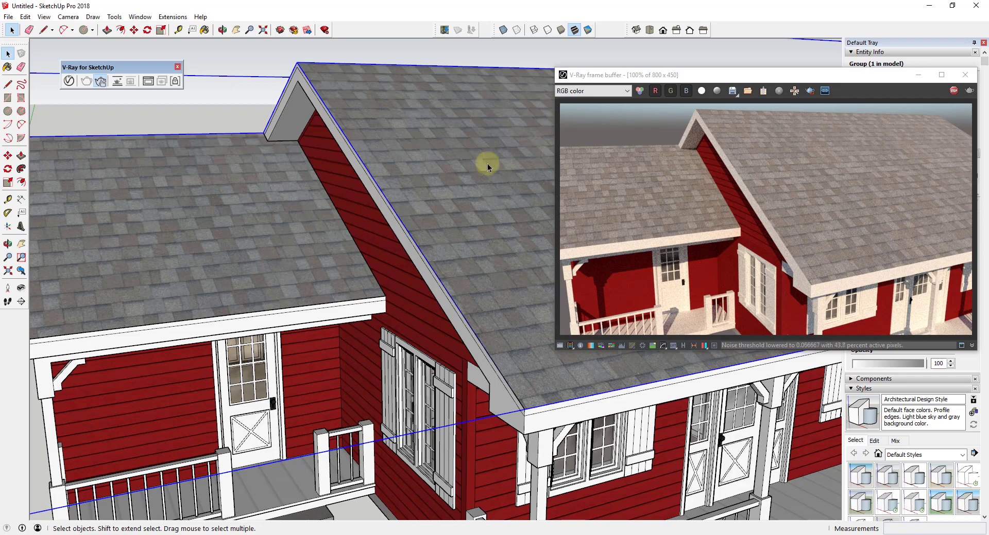
{"action": "scroll", "coordinate": [523, 298], "scroll_direction": "up", "scroll_amount": 5}
{"action": "middle_click_drag", "start_coordinate": [507, 270], "coordinate": [457, 245]}
{"action": "scroll", "coordinate": [470, 350], "scroll_direction": "up", "scroll_amount": 3}
{"action": "middle_click_drag", "start_coordinate": [472, 344], "coordinate": [612, 379]}
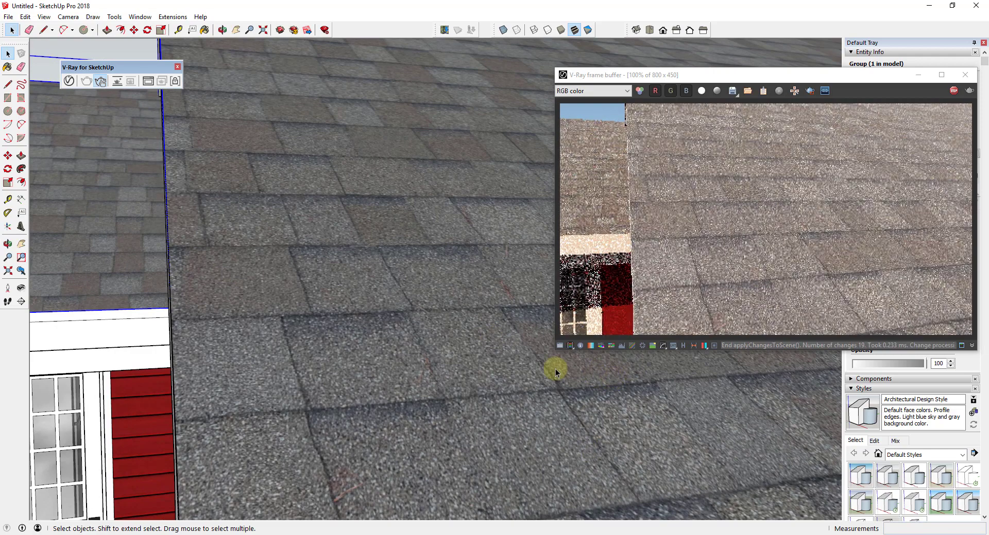
{"action": "middle_click_drag", "start_coordinate": [448, 311], "coordinate": [475, 265]}
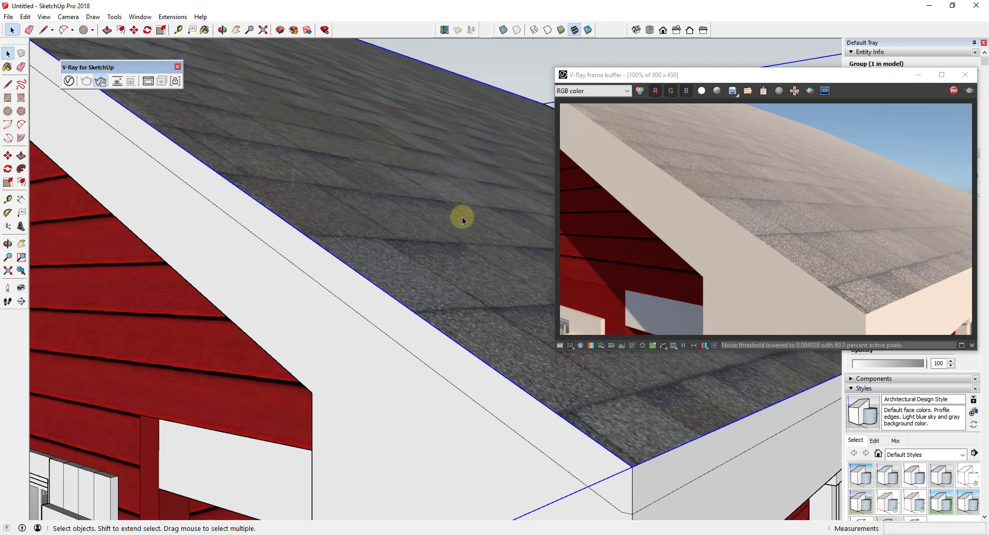
Stop the interactive render and enable Bump/Normal Mapping in Normal Map mode on the Generic material
{"action": "left_click", "coordinate": [102, 82]}
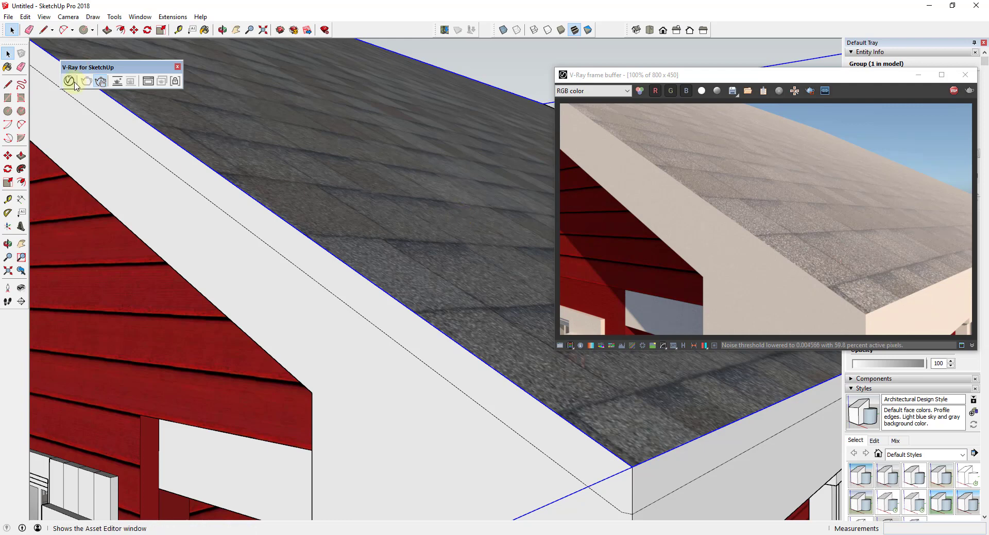
{"action": "left_click_drag", "start_coordinate": [244, 202], "coordinate": [250, 101]}
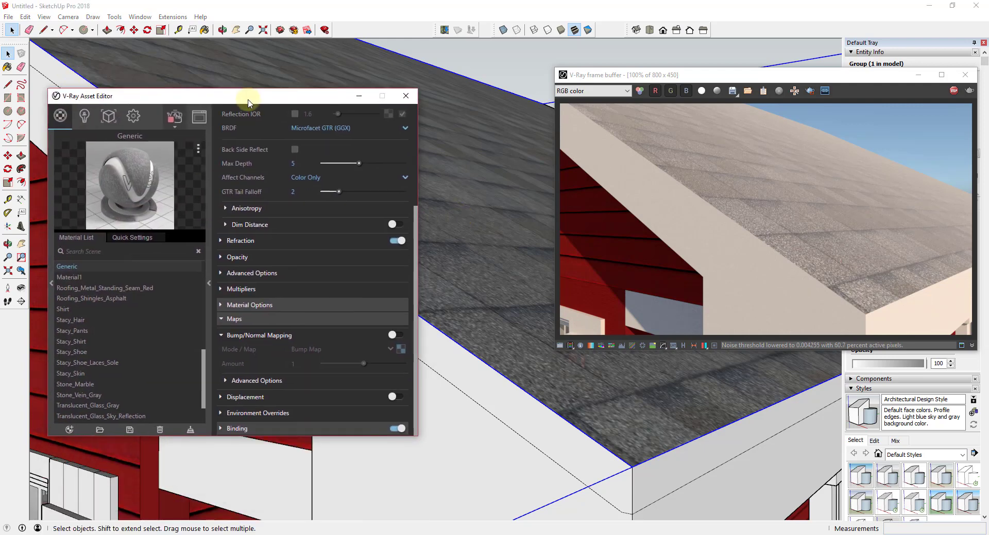
{"action": "left_click", "coordinate": [951, 94]}
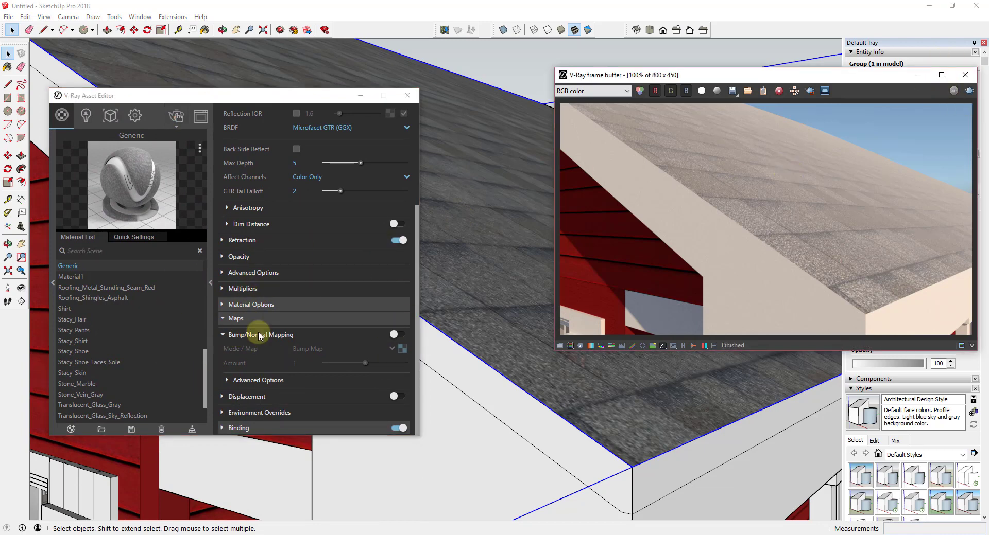
{"action": "left_click", "coordinate": [395, 337]}
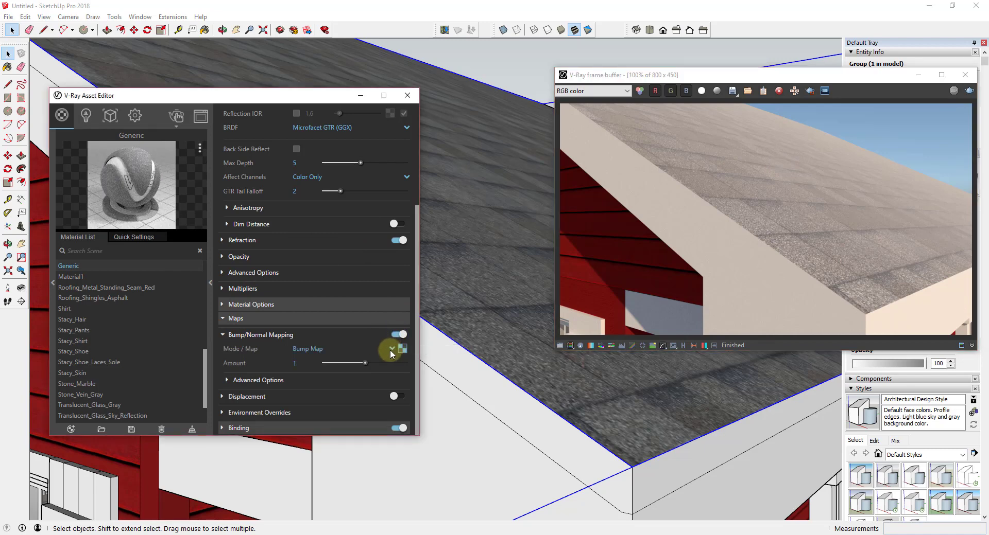
{"action": "left_click", "coordinate": [393, 352]}
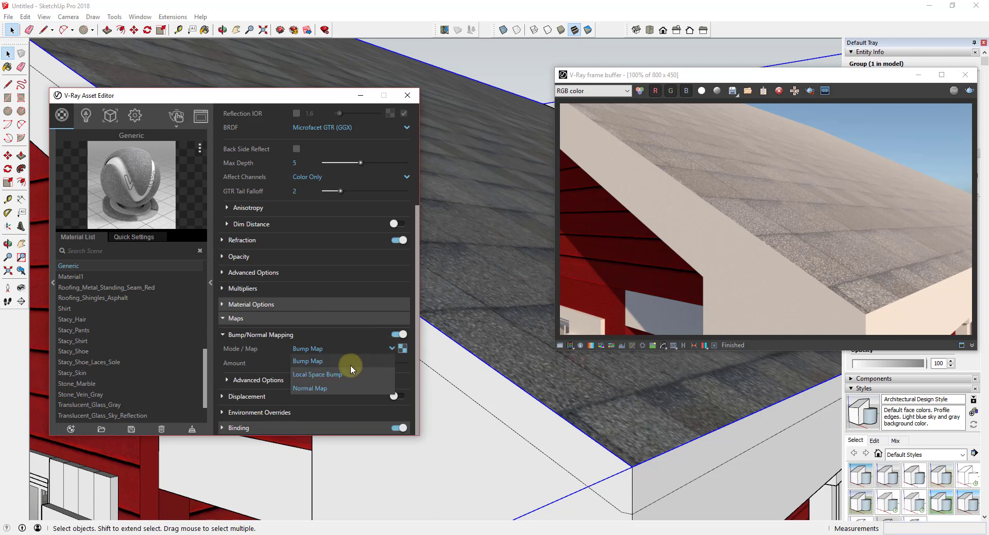
{"action": "left_click", "coordinate": [327, 387]}
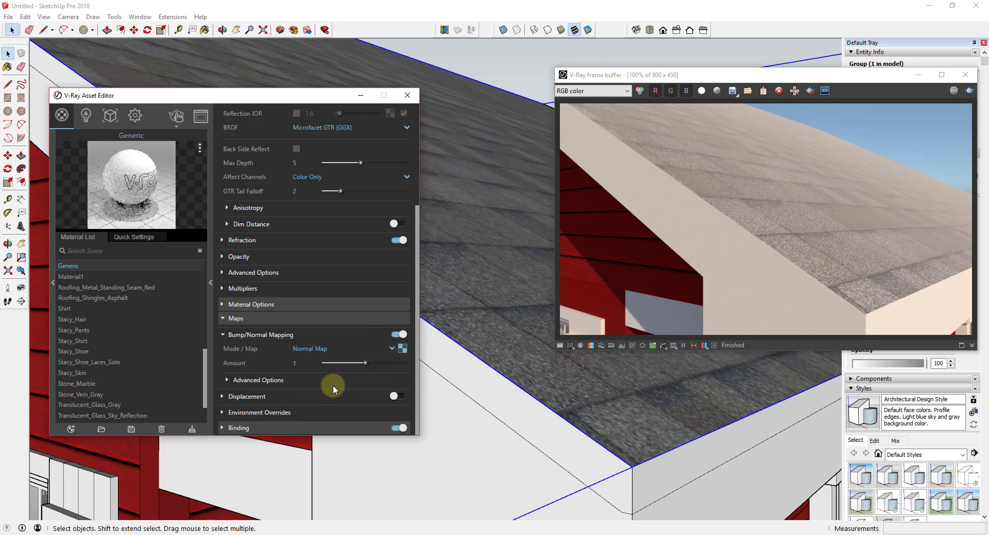
Load RoofShingles002_NRM_3K as the normal map, keeping Rendering Space (Linear) colour space
{"action": "left_click", "coordinate": [402, 348]}
{"action": "left_click", "coordinate": [404, 261]}
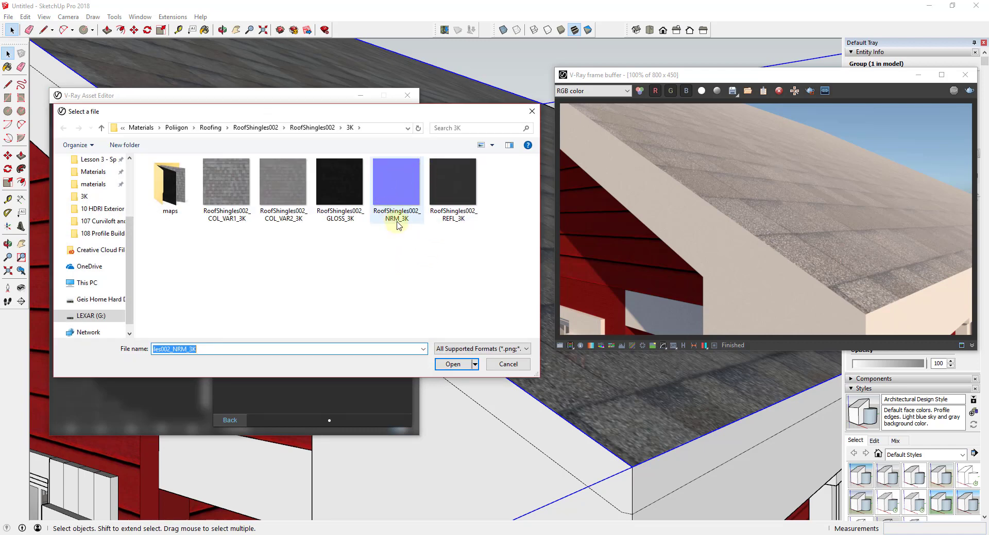
{"action": "double_click", "coordinate": [401, 181]}
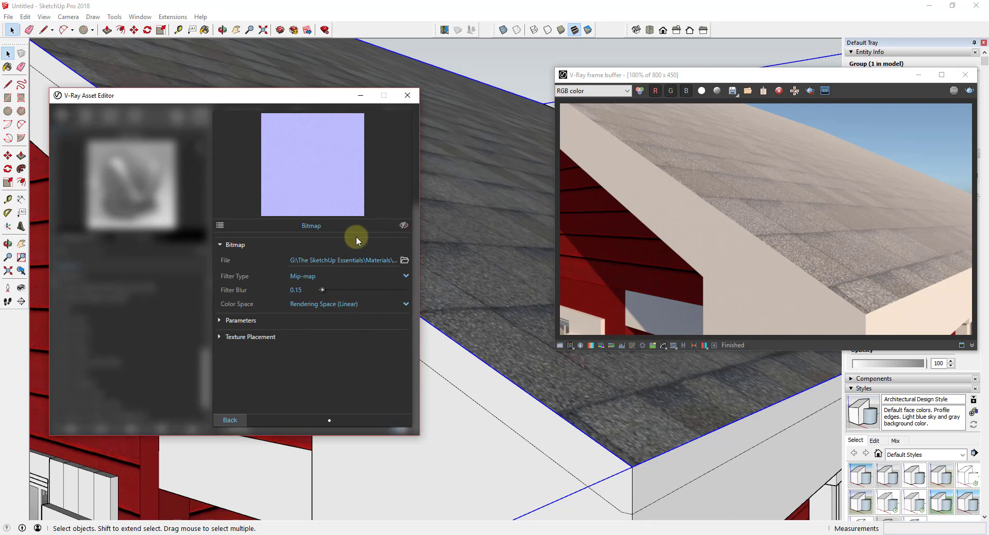
{"action": "left_click", "coordinate": [327, 305]}
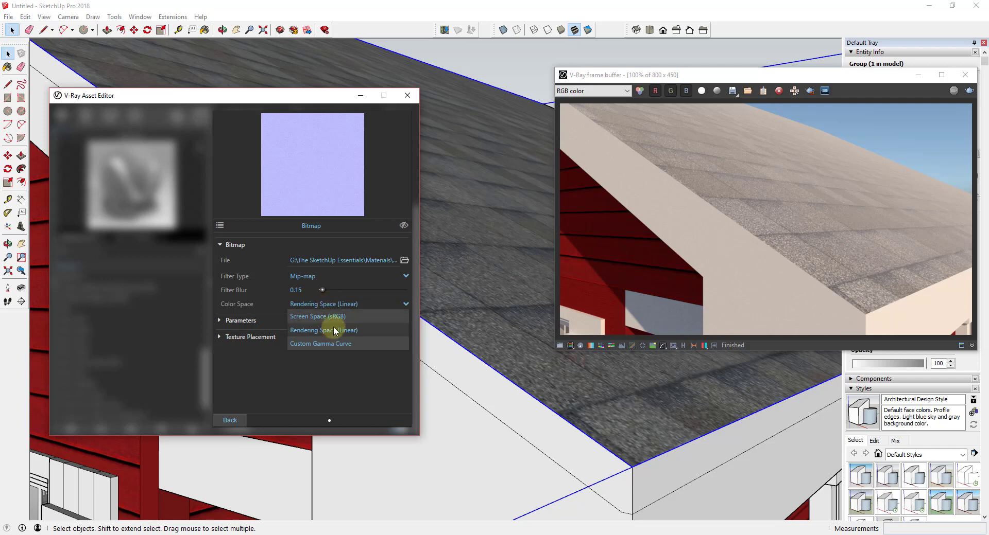
{"action": "left_click", "coordinate": [333, 328]}
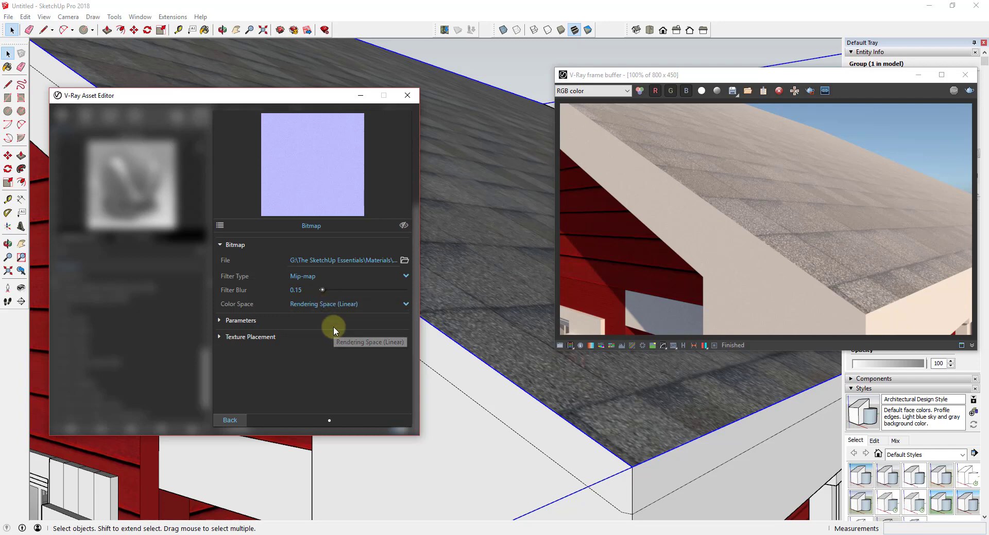
{"action": "left_click", "coordinate": [227, 421]}
{"action": "left_click", "coordinate": [499, 177]}
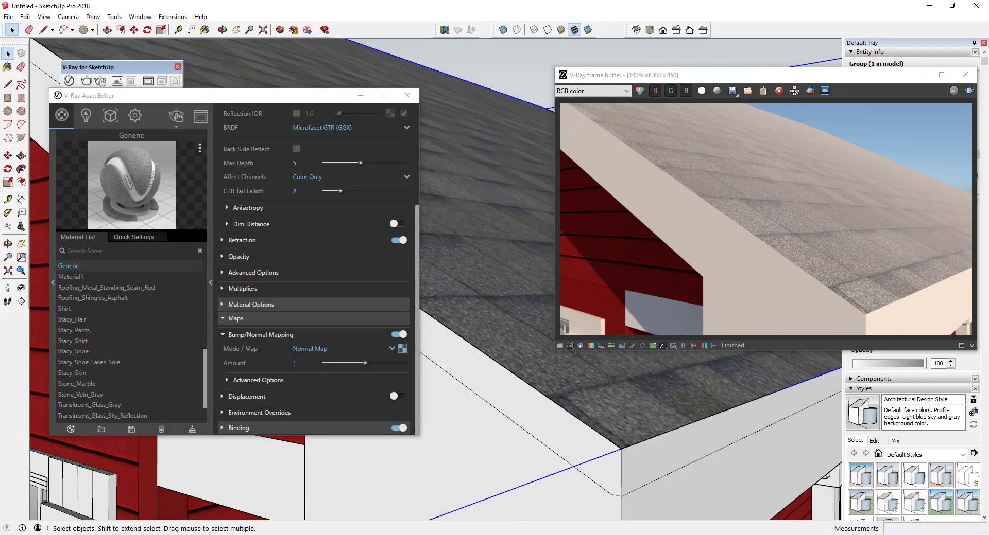
Start the V-Ray interactive render on a close-up of the roof shingles
{"action": "left_click", "coordinate": [969, 90]}
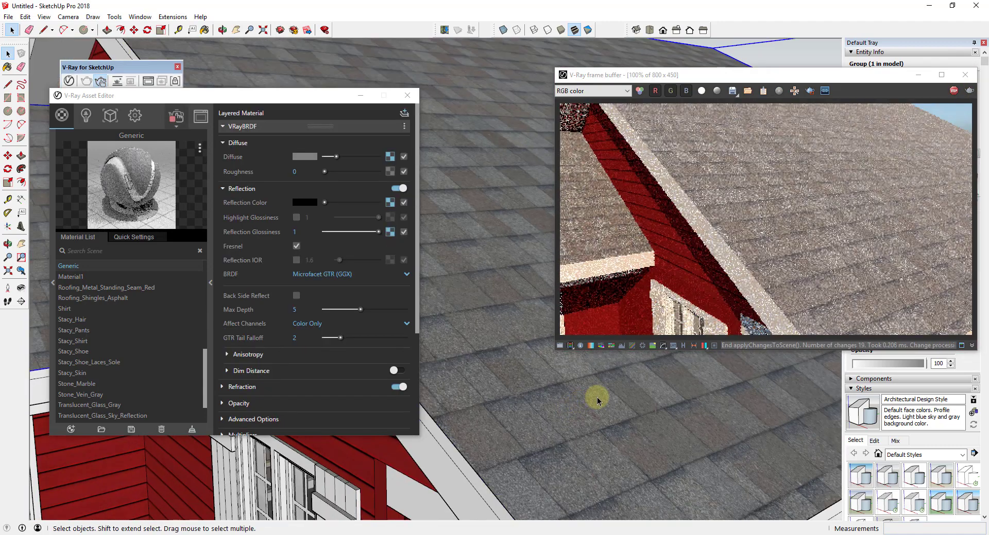
{"action": "middle_click_drag", "start_coordinate": [597, 401], "coordinate": [521, 402]}
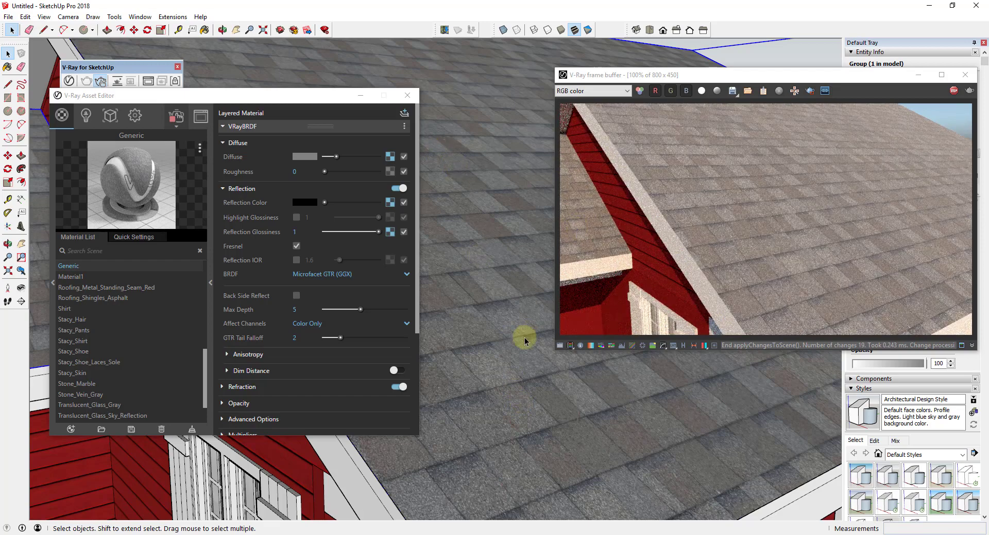
{"action": "scroll", "coordinate": [479, 391], "scroll_direction": "up", "scroll_amount": 5}
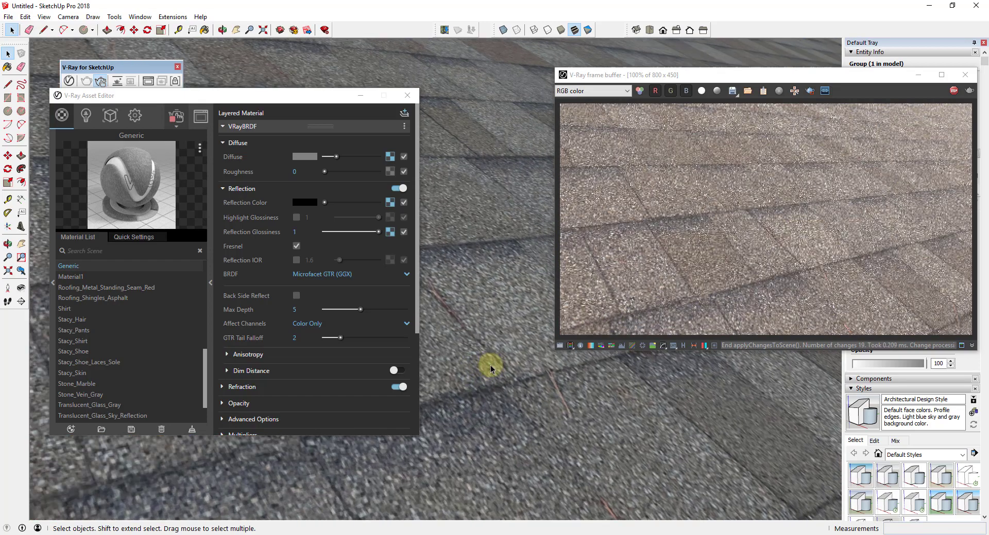
{"action": "scroll", "coordinate": [492, 367], "scroll_direction": "up", "scroll_amount": 3}
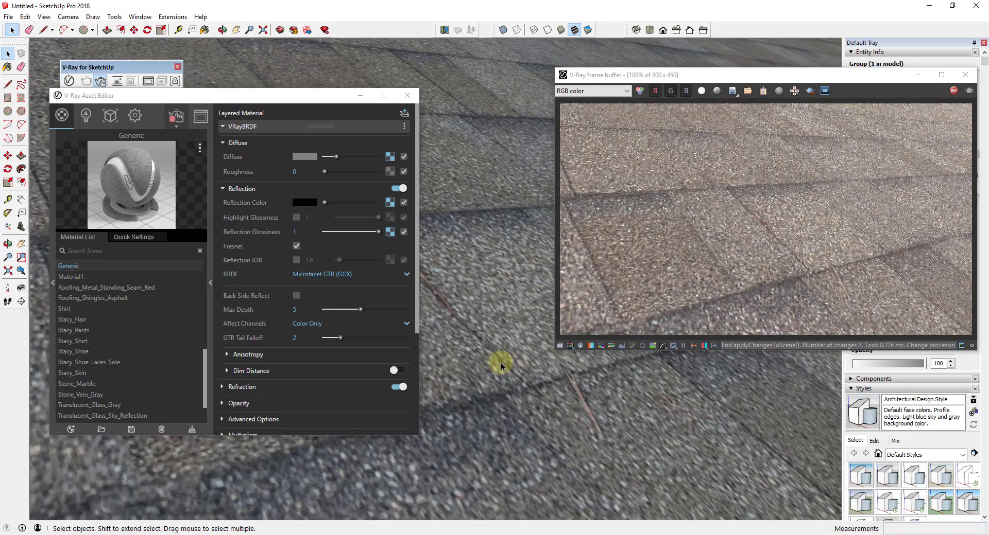
{"action": "middle_click_drag", "start_coordinate": [501, 362], "coordinate": [562, 363]}
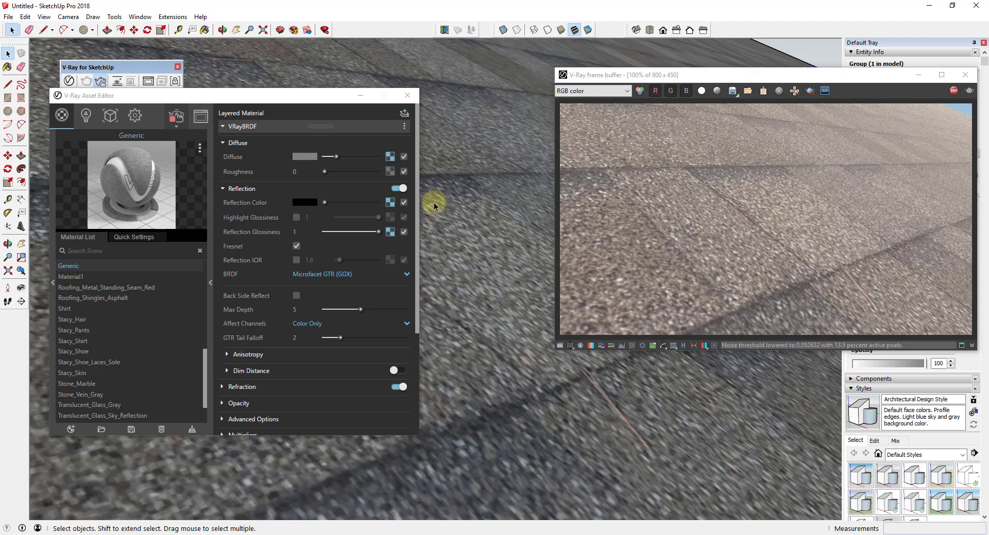
Disable the Generic material's diffuse texture to judge the normal map alone
{"action": "left_click", "coordinate": [404, 156]}
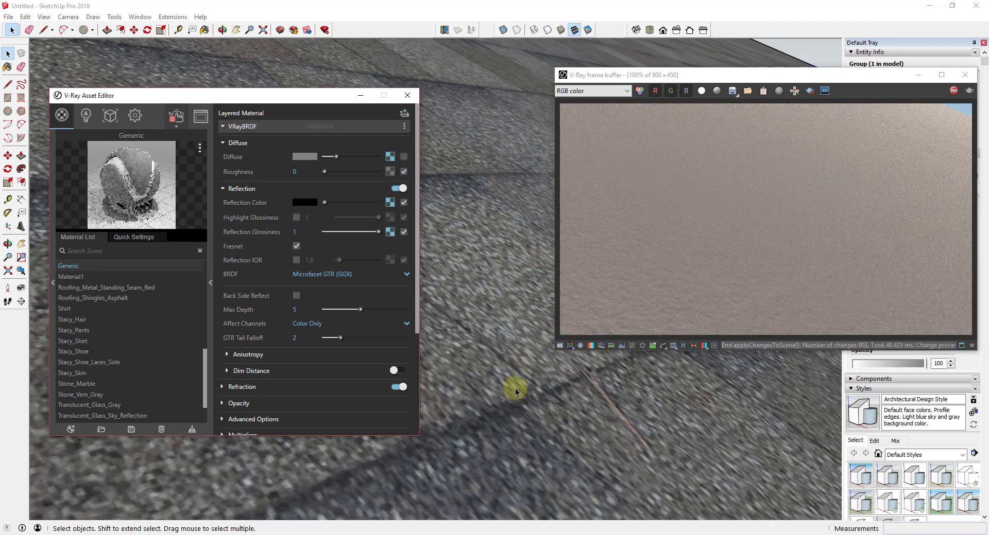
{"action": "middle_click", "coordinate": [587, 413]}
{"action": "middle_click_drag", "start_coordinate": [587, 413], "coordinate": [616, 397]}
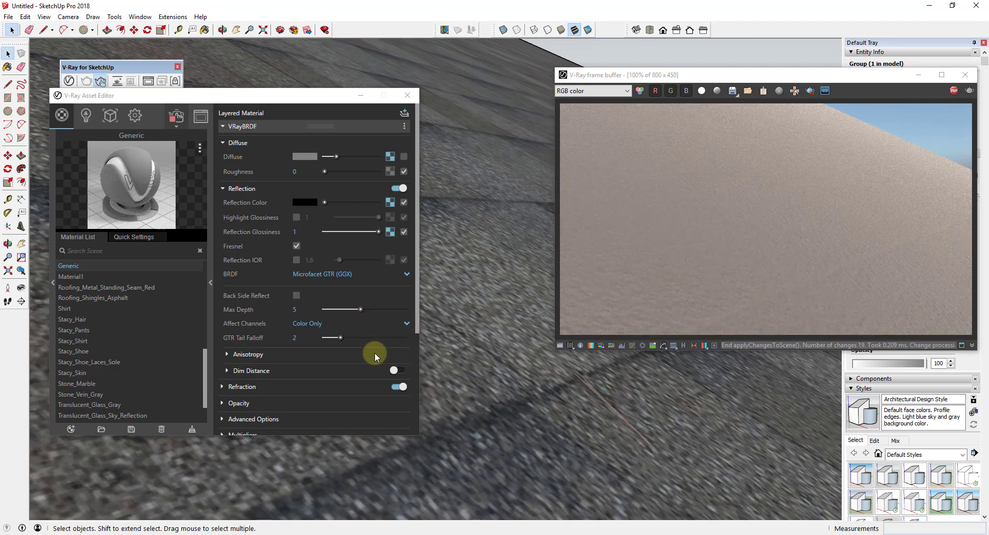
{"action": "scroll", "coordinate": [375, 353], "scroll_direction": "down", "scroll_amount": 5}
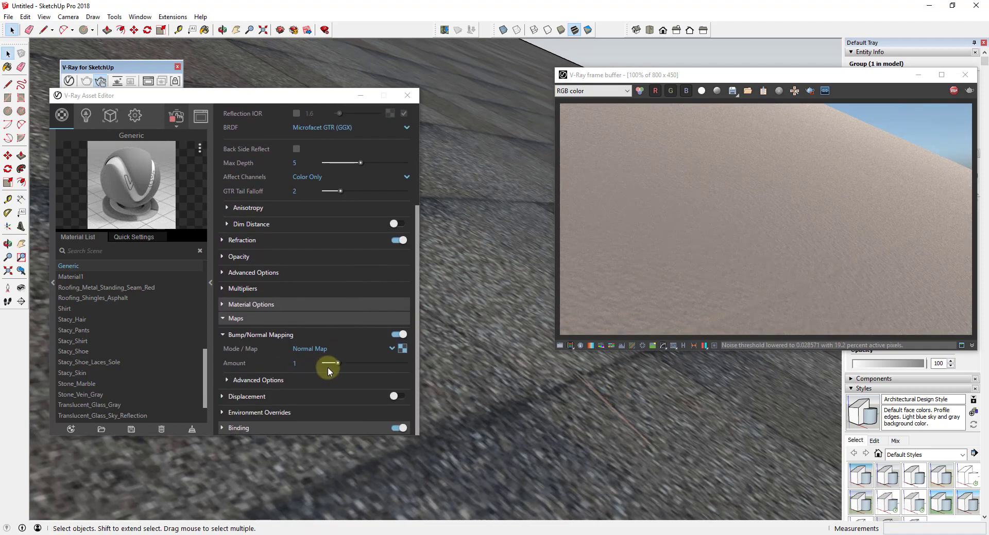
Raise the Bump/Normal Mapping amount to 4.69 and re-check the roof close-up
{"action": "left_click_drag", "start_coordinate": [337, 363], "coordinate": [384, 364]}
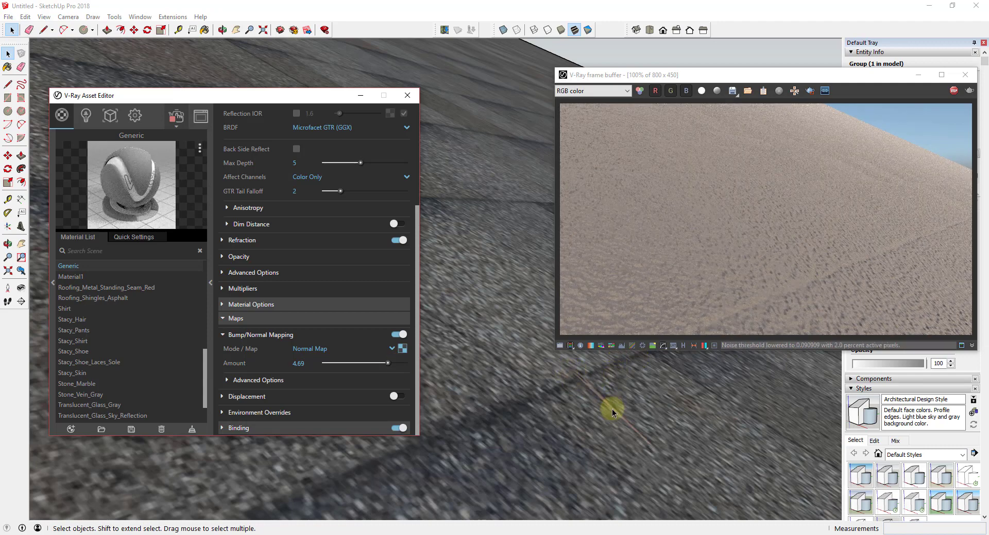
{"action": "scroll", "coordinate": [607, 406], "scroll_direction": "up", "scroll_amount": 5}
{"action": "middle_click_drag", "start_coordinate": [607, 407], "coordinate": [640, 390]}
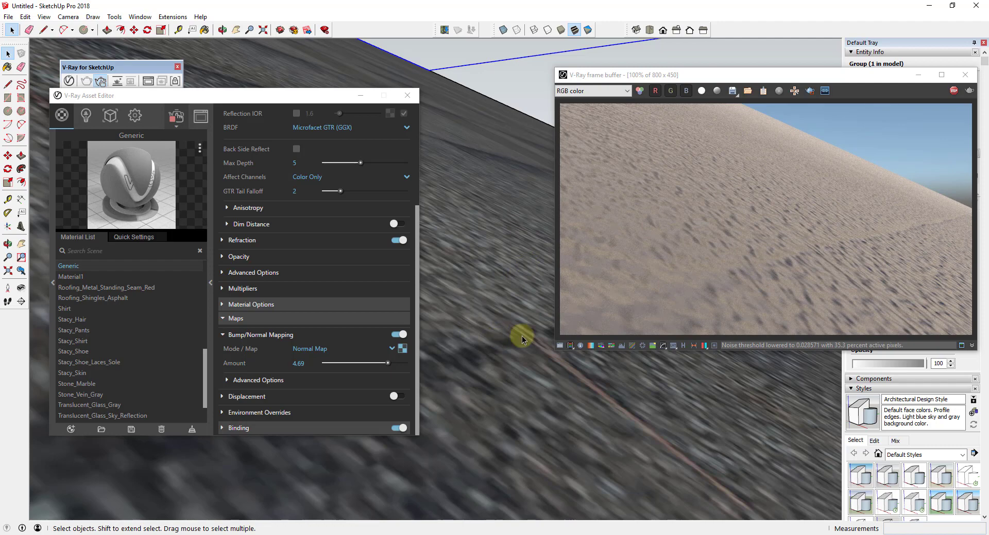
{"action": "scroll", "coordinate": [358, 211], "scroll_direction": "up", "scroll_amount": 3}
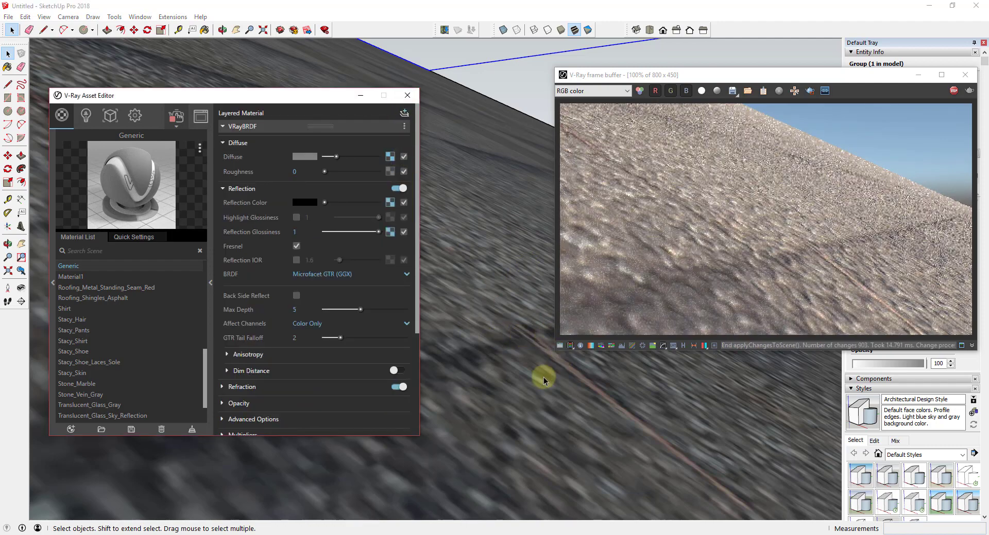
Zoom out and orbit around the gable and porch until the render frames the whole cottage
{"action": "scroll", "coordinate": [543, 377], "scroll_direction": "down", "scroll_amount": 5}
{"action": "scroll", "coordinate": [515, 363], "scroll_direction": "down", "scroll_amount": 5}
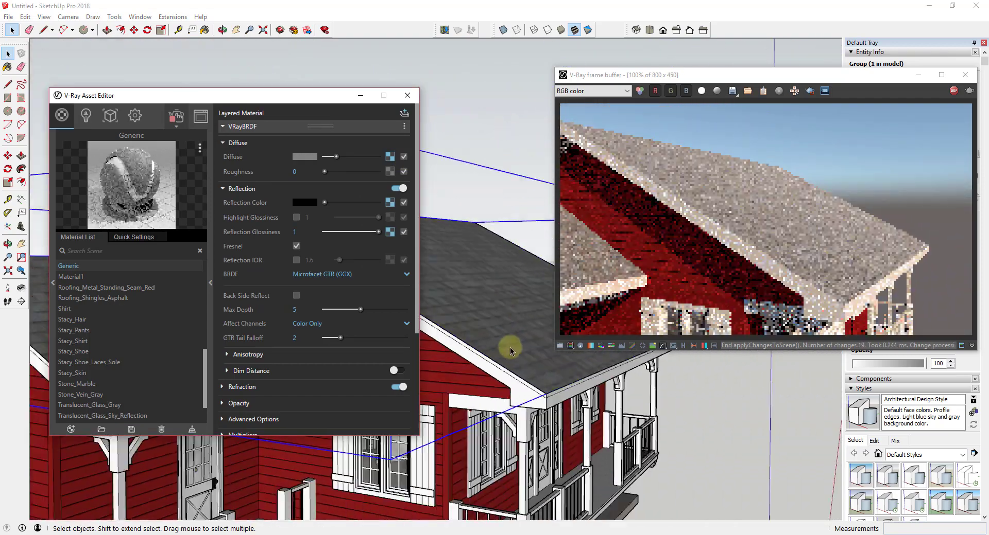
{"action": "middle_click_drag", "start_coordinate": [510, 347], "coordinate": [484, 332]}
{"action": "scroll", "coordinate": [462, 384], "scroll_direction": "up", "scroll_amount": 4}
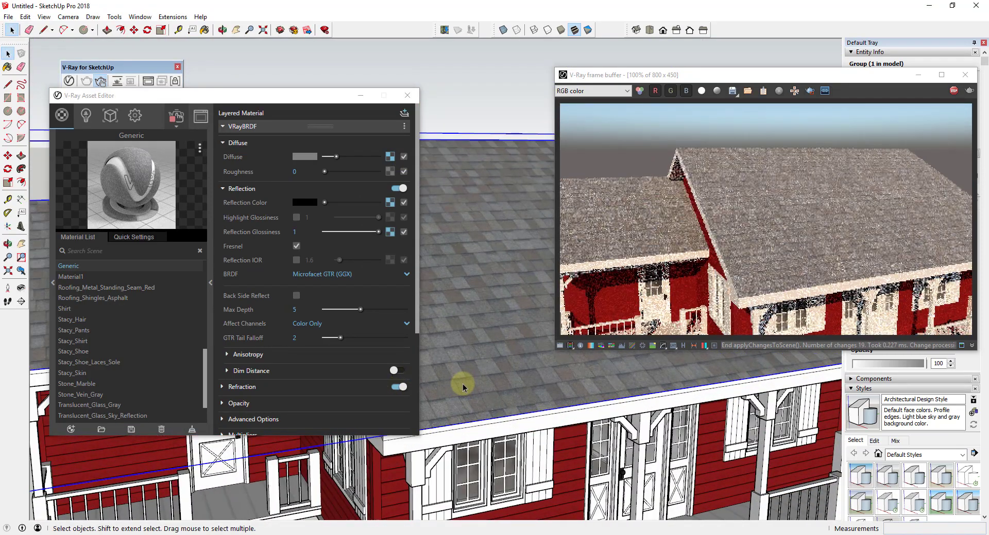
{"action": "mouse_move", "coordinate": [463, 384]}
{"action": "middle_mouse_down"}
{"action": "mouse_move", "coordinate": [536, 337]}
{"action": "mouse_move", "coordinate": [560, 355]}
{"action": "mouse_move", "coordinate": [533, 354]}
{"action": "middle_mouse_up"}
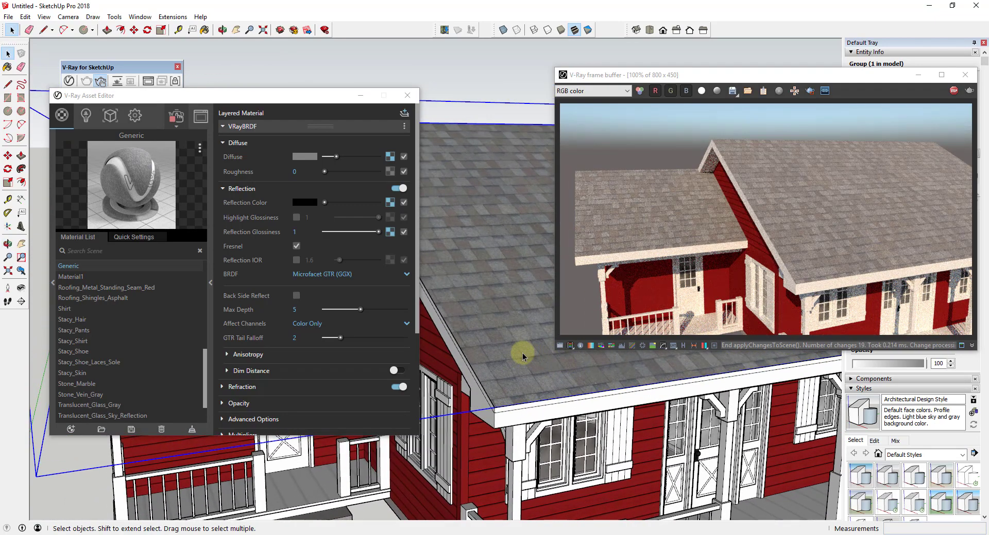
{"action": "mouse_move", "coordinate": [530, 394]}
{"action": "middle_mouse_down"}
{"action": "mouse_move", "coordinate": [530, 376]}
{"action": "mouse_move", "coordinate": [536, 390]}
{"action": "middle_mouse_up"}
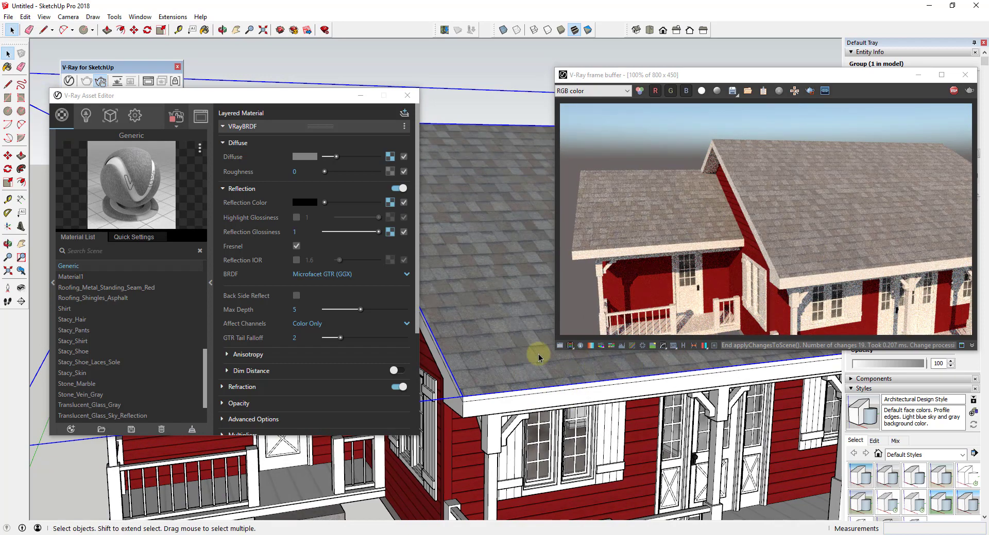
{"action": "scroll", "coordinate": [531, 370], "scroll_direction": "up", "scroll_amount": 3}
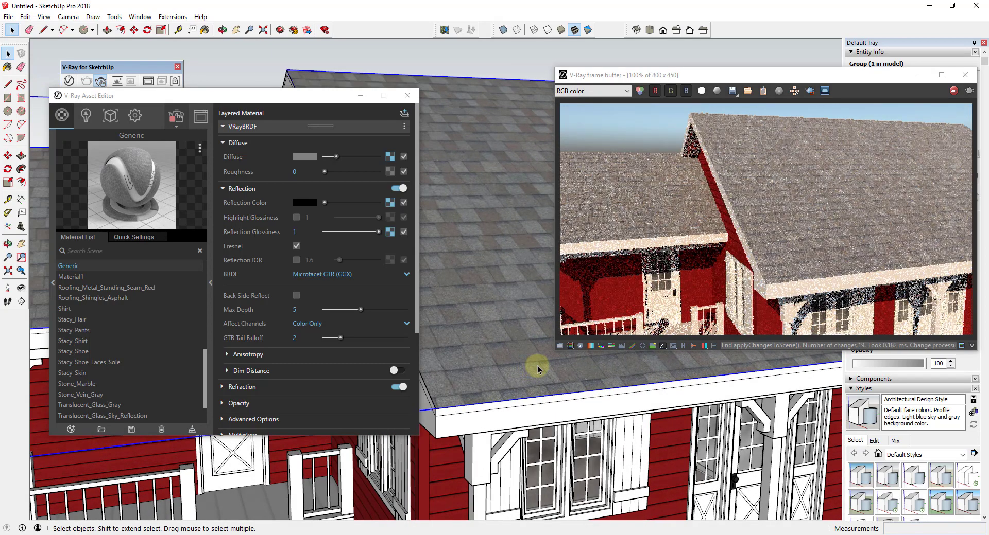
{"action": "mouse_move", "coordinate": [537, 367]}
{"action": "middle_mouse_down"}
{"action": "mouse_move", "coordinate": [556, 364]}
{"action": "mouse_move", "coordinate": [552, 376]}
{"action": "middle_mouse_up"}
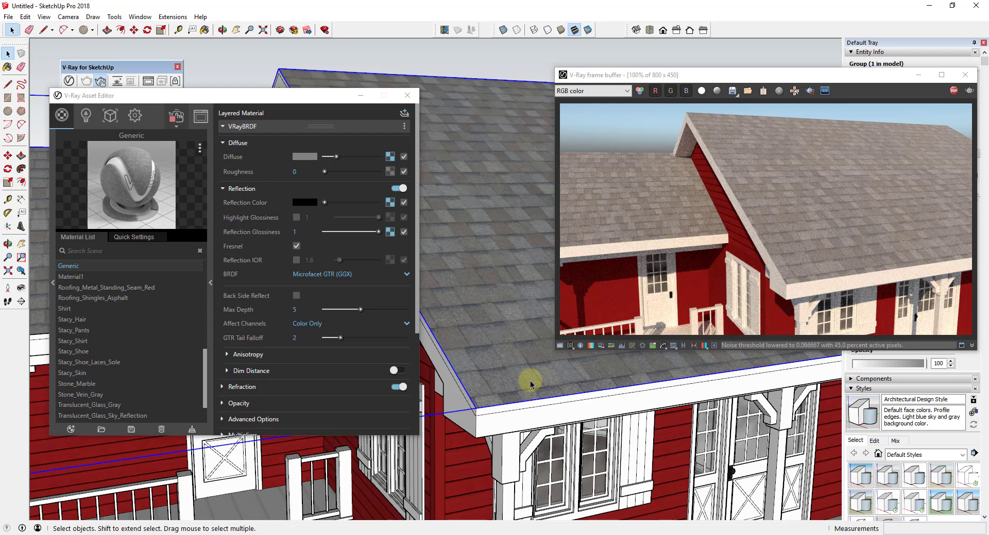
{"action": "scroll", "coordinate": [484, 279], "scroll_direction": "down", "scroll_amount": 5}
{"action": "scroll", "coordinate": [479, 271], "scroll_direction": "down", "scroll_amount": 3}
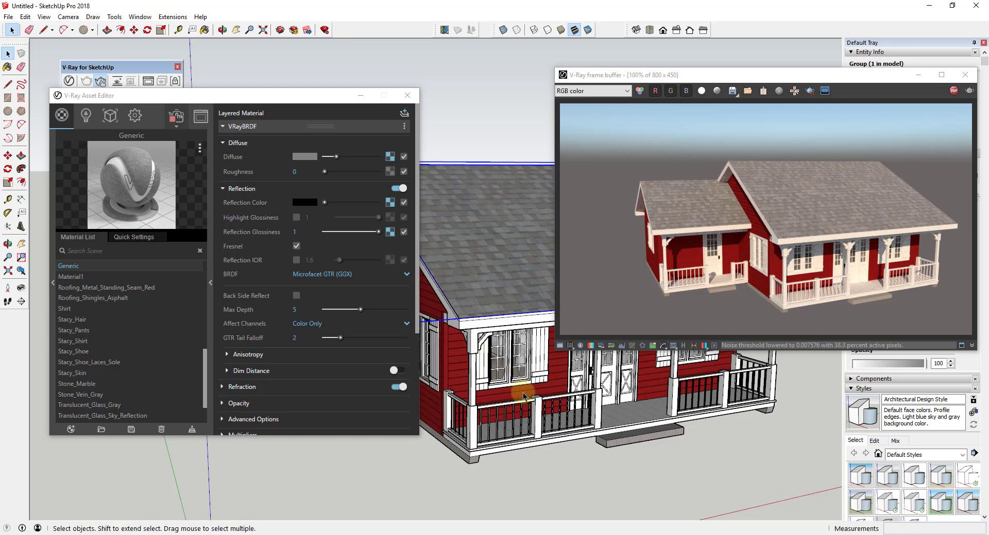
{"action": "scroll", "coordinate": [530, 424], "scroll_direction": "up", "scroll_amount": 2}
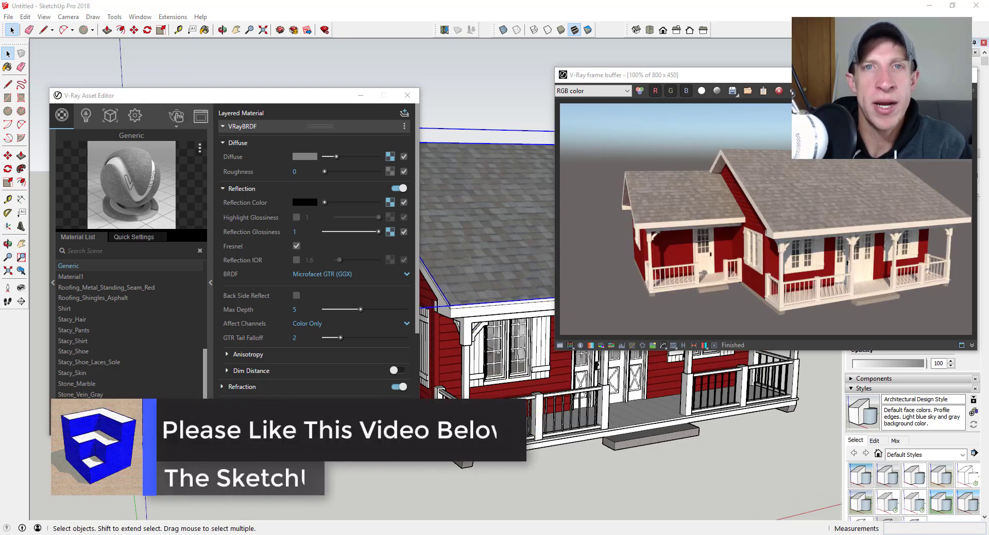